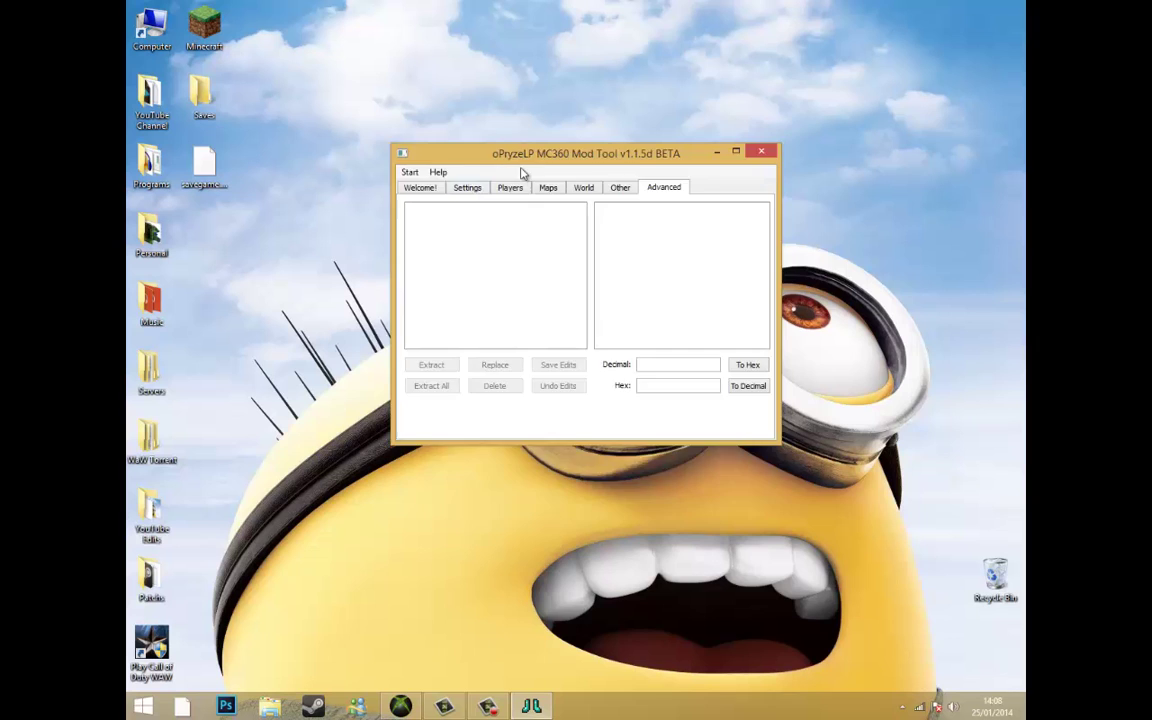
Reposition the MC360 Mod Tool window and show its Welcome! page.
{"action": "mouse_move", "coordinate": [521, 155]}
{"action": "left_mouse_down"}
{"action": "mouse_move", "coordinate": [535, 217]}
{"action": "mouse_move", "coordinate": [526, 198]}
{"action": "left_mouse_up"}
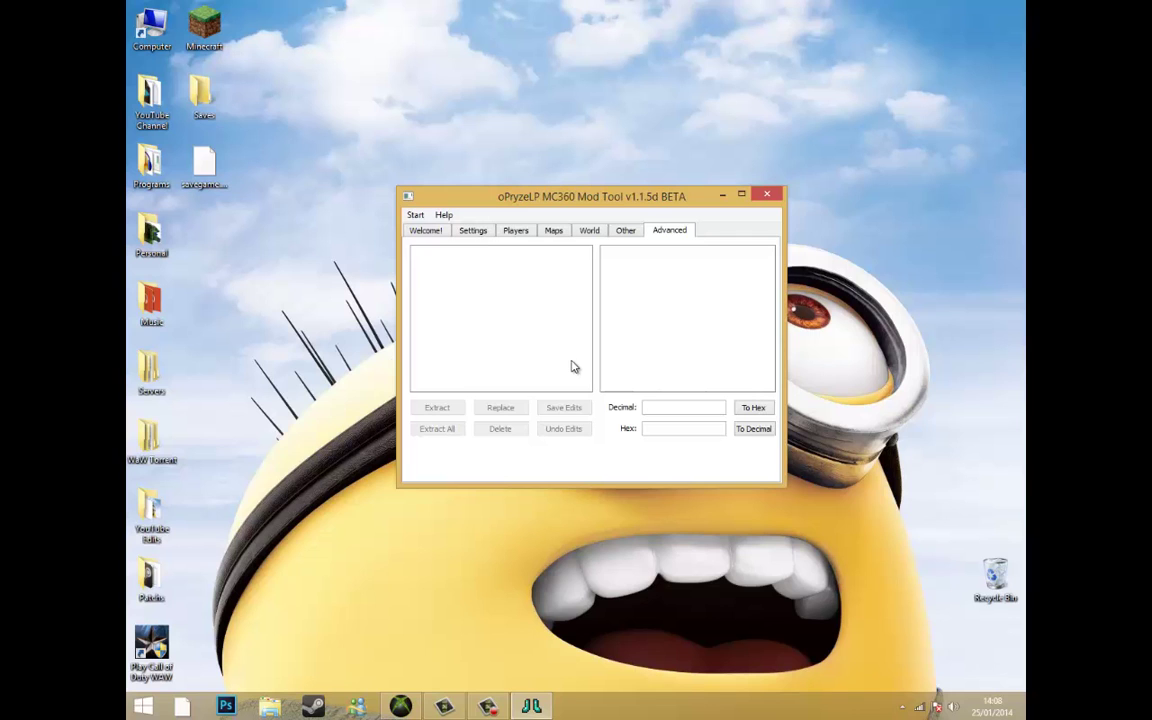
{"action": "mouse_move", "coordinate": [549, 197]}
{"action": "left_mouse_down"}
{"action": "mouse_move", "coordinate": [688, 112]}
{"action": "mouse_move", "coordinate": [525, 159]}
{"action": "mouse_move", "coordinate": [525, 275]}
{"action": "mouse_move", "coordinate": [506, 110]}
{"action": "mouse_move", "coordinate": [500, 131]}
{"action": "left_mouse_up"}
{"action": "left_click", "coordinate": [385, 159]}
{"action": "mouse_move", "coordinate": [609, 120]}
{"action": "left_mouse_down"}
{"action": "mouse_move", "coordinate": [620, 72]}
{"action": "mouse_move", "coordinate": [540, 141]}
{"action": "mouse_move", "coordinate": [611, 100]}
{"action": "mouse_move", "coordinate": [582, 125]}
{"action": "mouse_move", "coordinate": [613, 130]}
{"action": "left_mouse_up"}
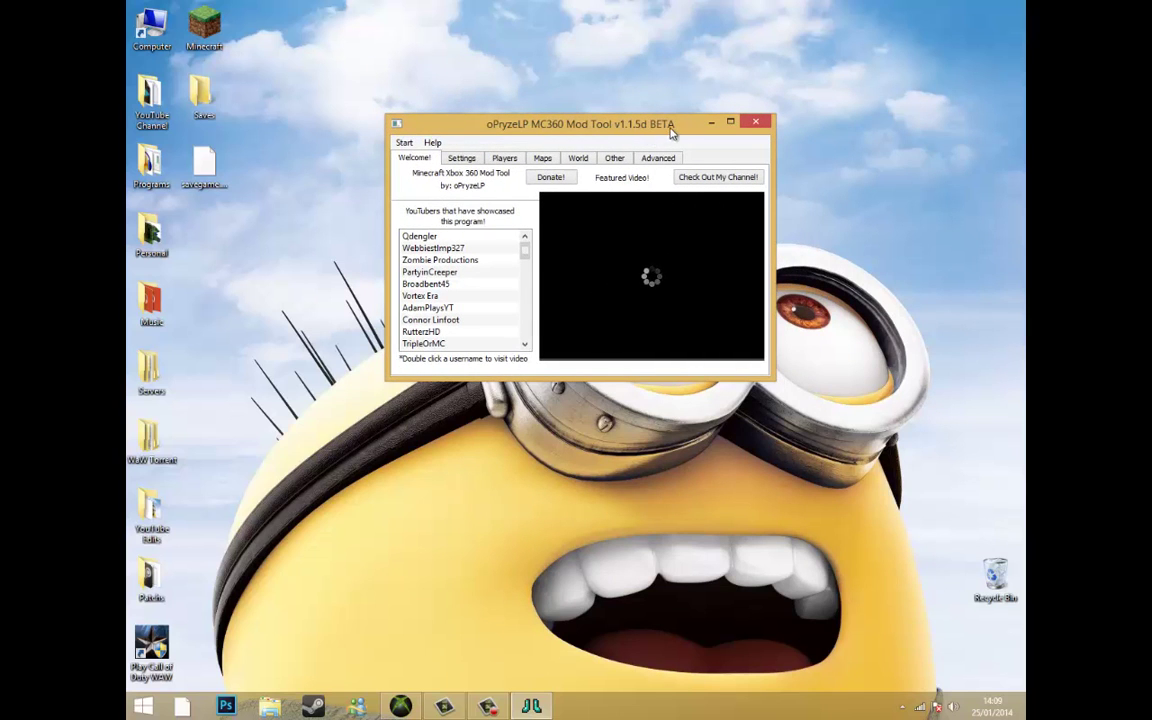
Close the mod tool and select its shortcut on the desktop.
{"action": "mouse_move", "coordinate": [656, 121]}
{"action": "left_mouse_down"}
{"action": "mouse_move", "coordinate": [654, 111]}
{"action": "mouse_move", "coordinate": [639, 125]}
{"action": "left_mouse_up"}
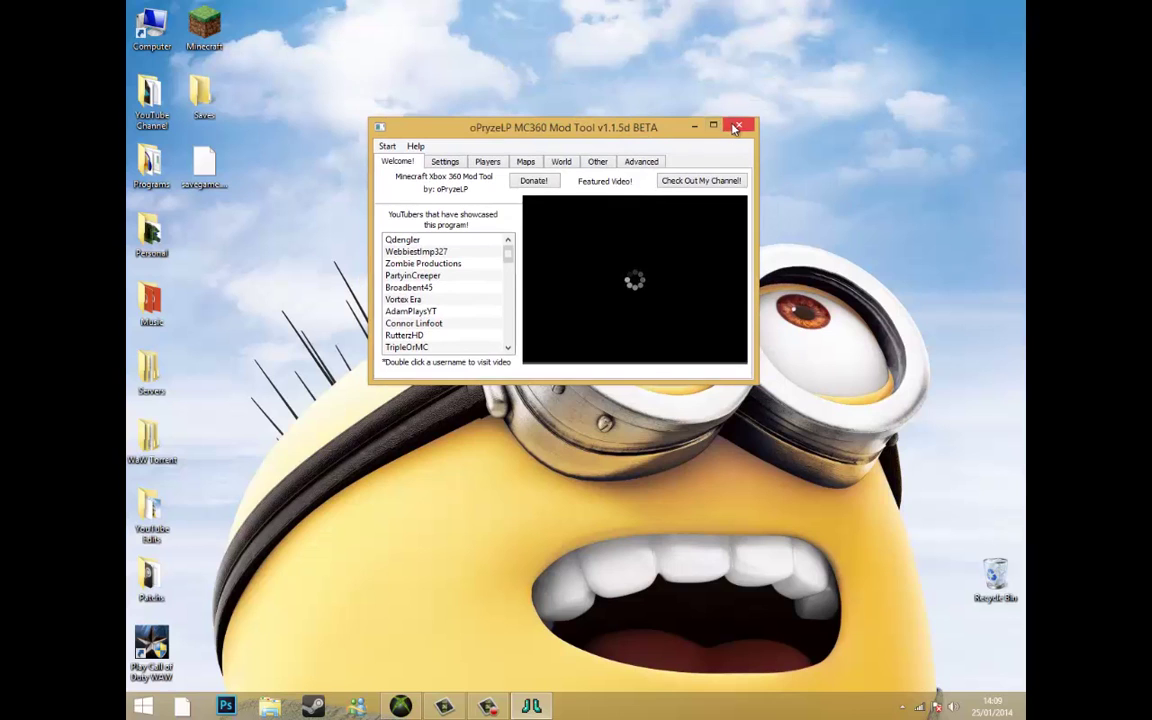
{"action": "left_click", "coordinate": [738, 124]}
{"action": "mouse_move", "coordinate": [687, 408]}
{"action": "left_mouse_down"}
{"action": "mouse_move", "coordinate": [497, 223]}
{"action": "mouse_move", "coordinate": [505, 235]}
{"action": "left_mouse_up"}
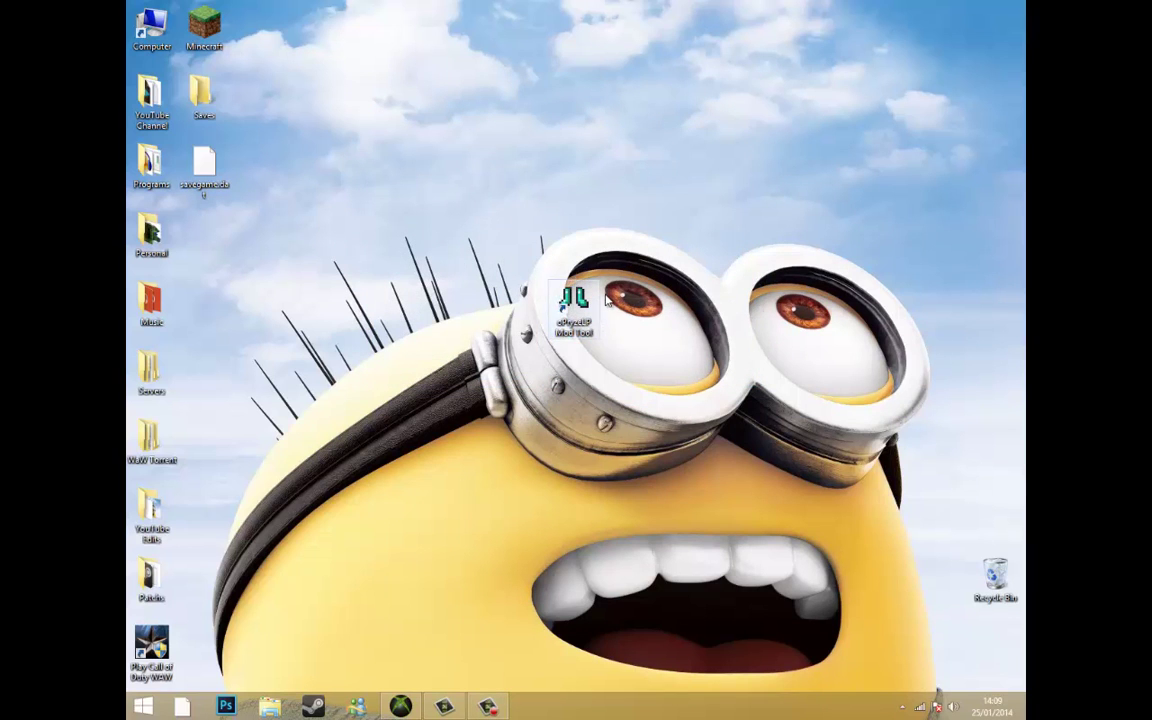
Select and deselect the mod tool shortcut and the savegame.dat file on the desktop.
{"action": "left_click", "coordinate": [453, 200]}
{"action": "mouse_move", "coordinate": [326, 266]}
{"action": "left_mouse_down"}
{"action": "mouse_move", "coordinate": [218, 175]}
{"action": "mouse_move", "coordinate": [220, 198]}
{"action": "left_mouse_up"}
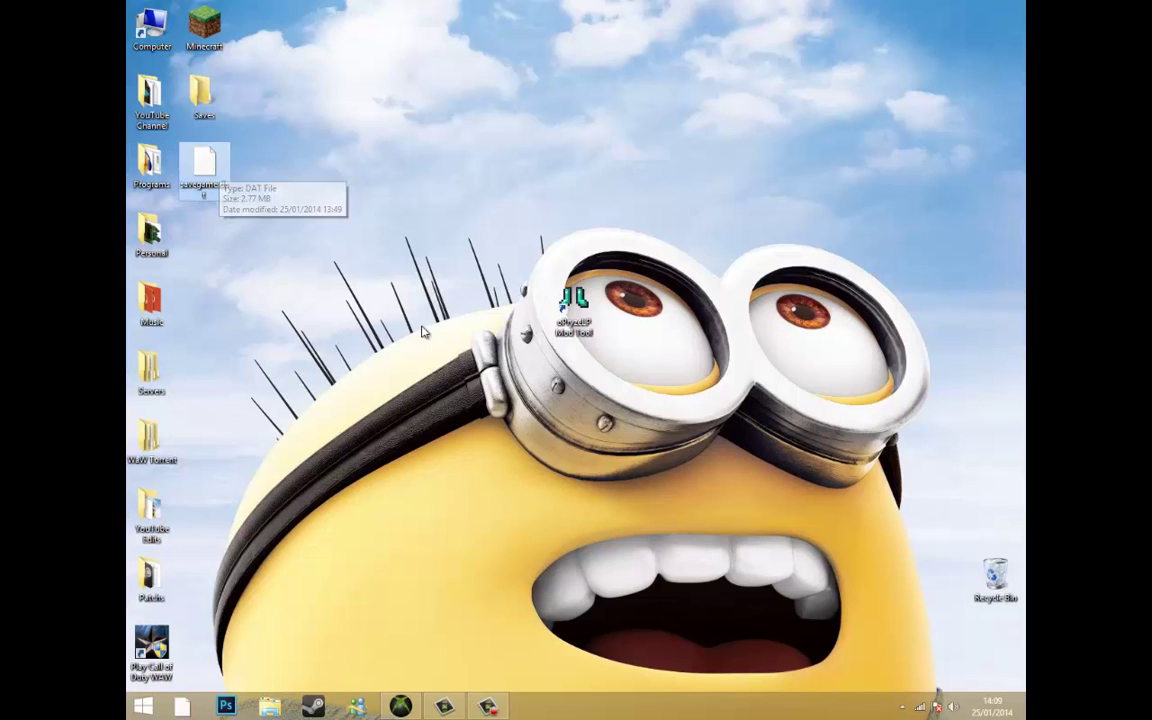
{"action": "left_click", "coordinate": [396, 592]}
{"action": "left_click", "coordinate": [205, 165]}
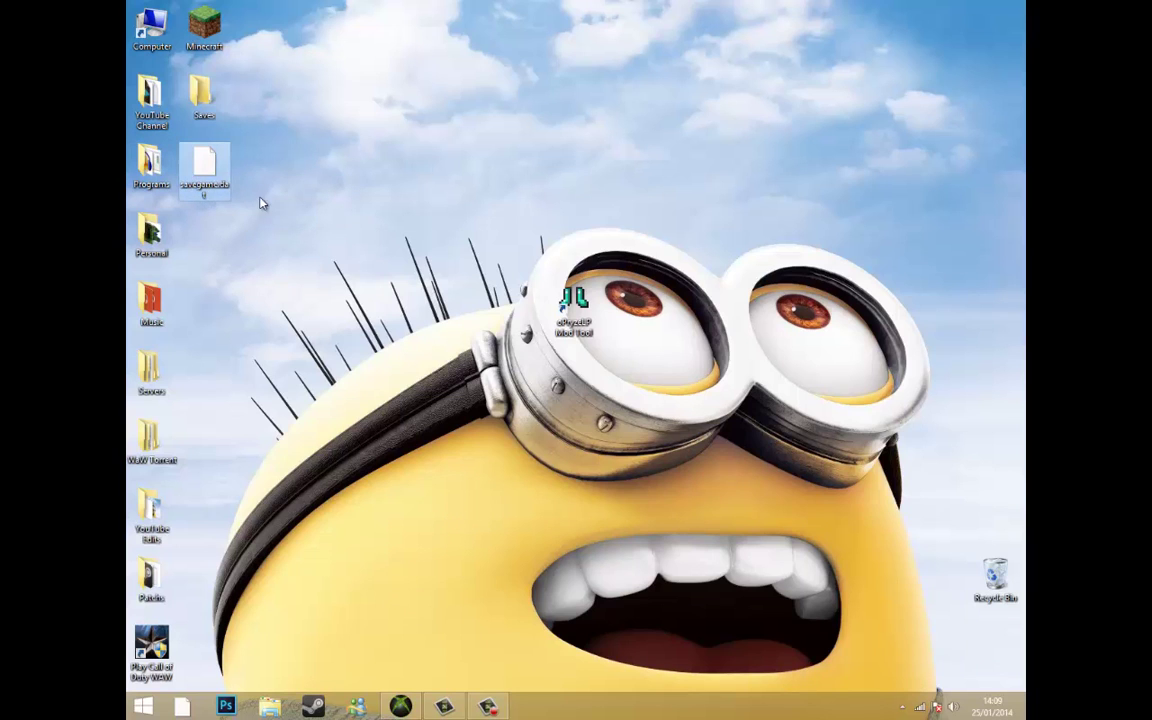
{"action": "left_click", "coordinate": [362, 660]}
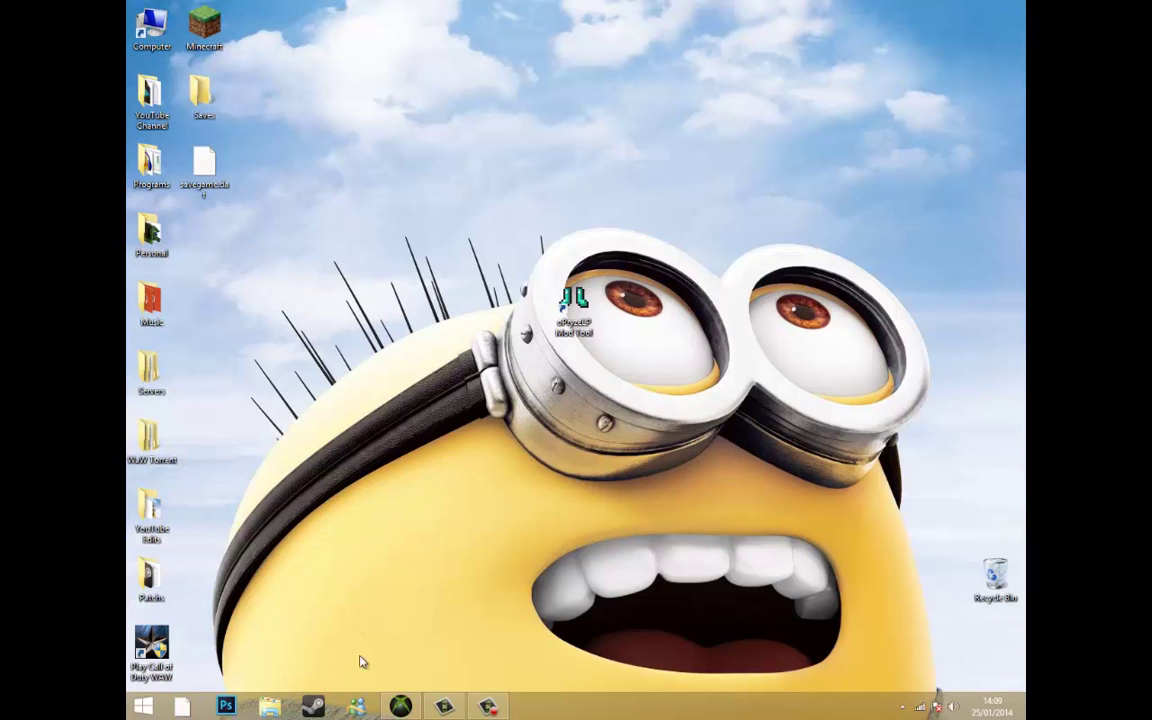
Restore Horizon and select the Mod save under Flash Drive > Games > Minecraft.
{"action": "left_click", "coordinate": [400, 706]}
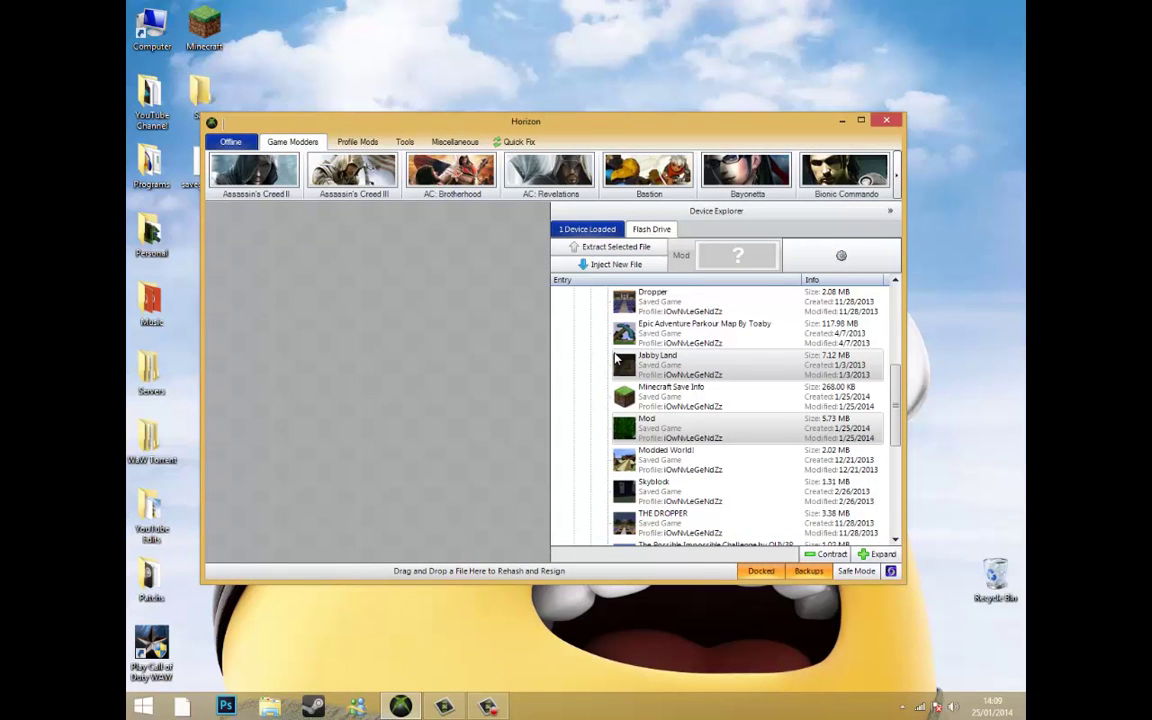
{"action": "scroll", "coordinate": [620, 355], "scroll_direction": "up", "scroll_amount": 3}
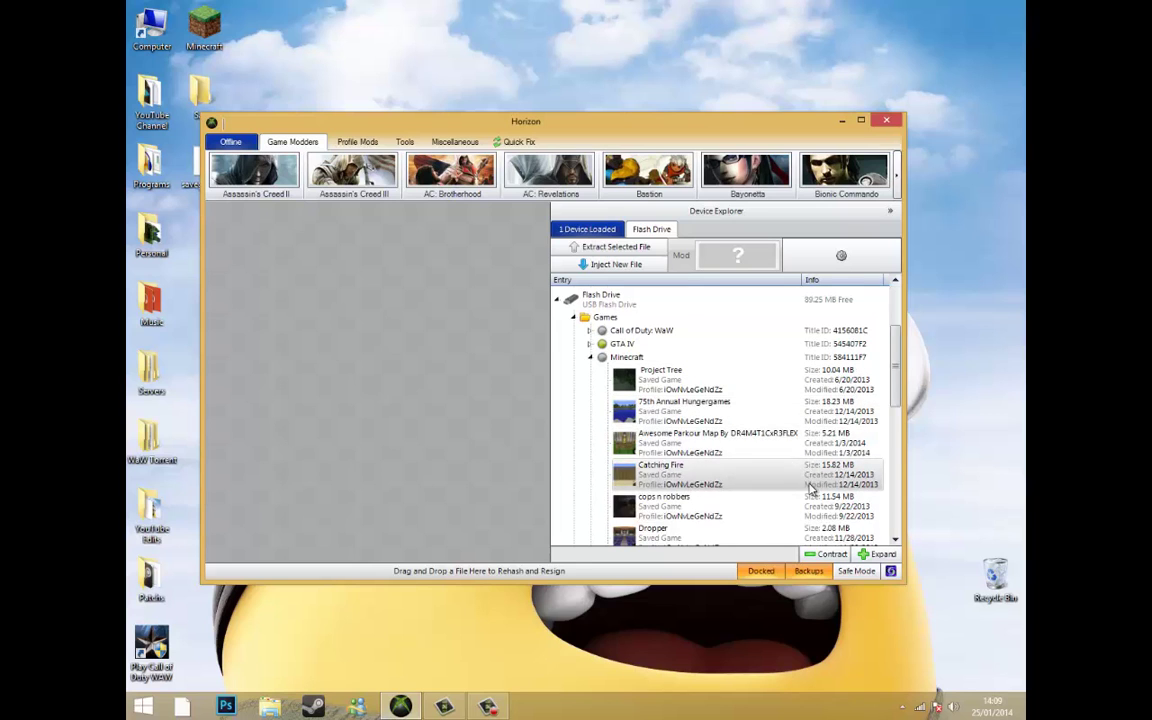
{"action": "scroll", "coordinate": [810, 468], "scroll_direction": "down", "scroll_amount": 10}
{"action": "scroll", "coordinate": [813, 468], "scroll_direction": "up", "scroll_amount": 5}
{"action": "scroll", "coordinate": [800, 460], "scroll_direction": "up", "scroll_amount": 2}
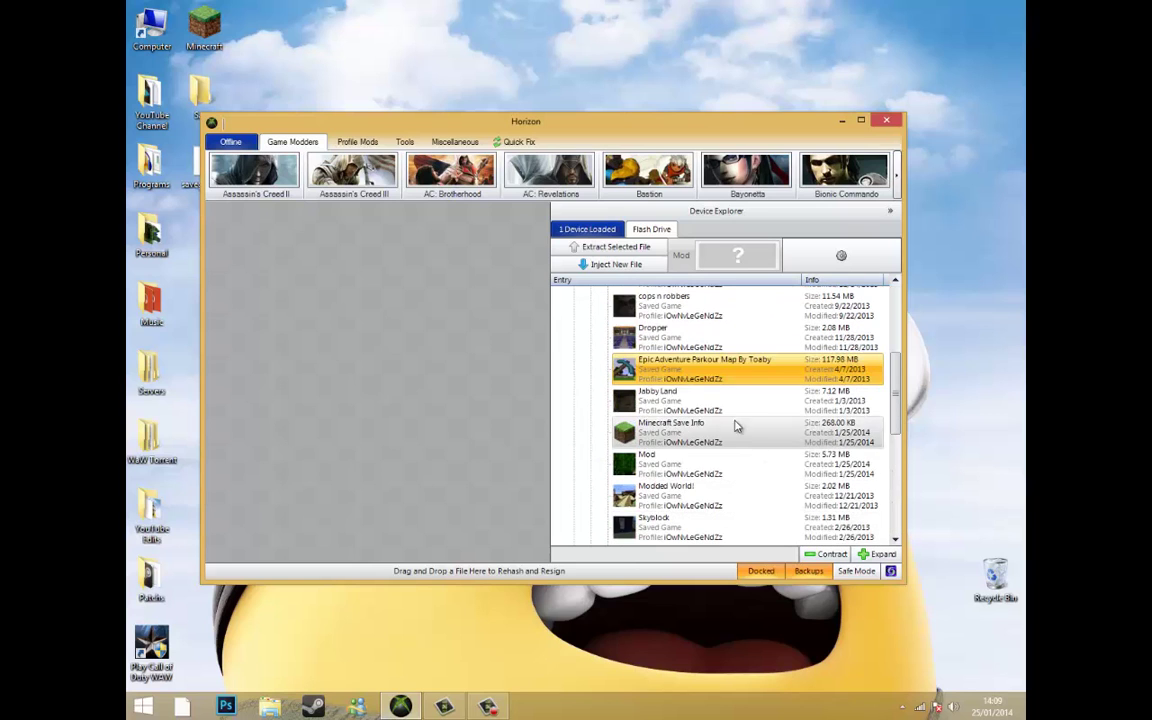
{"action": "left_click", "coordinate": [680, 465]}
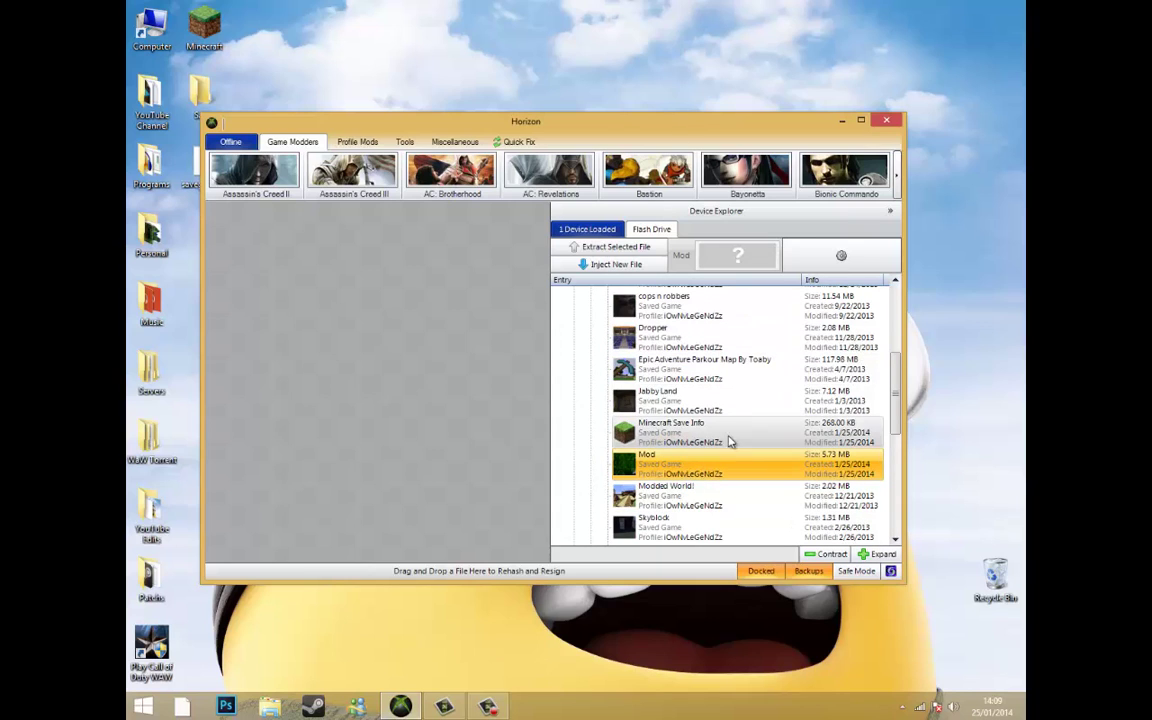
Open the Mod save's contents and choose Extract on savegame.dat.
{"action": "double_click", "coordinate": [683, 470]}
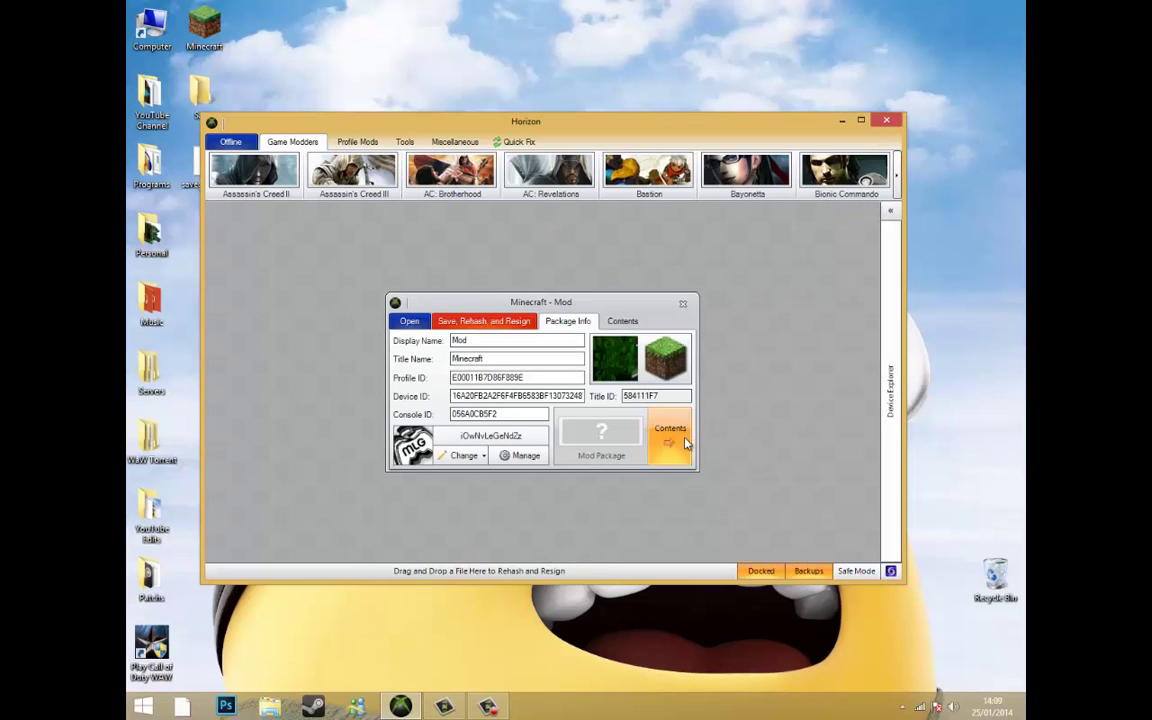
{"action": "left_click", "coordinate": [622, 321]}
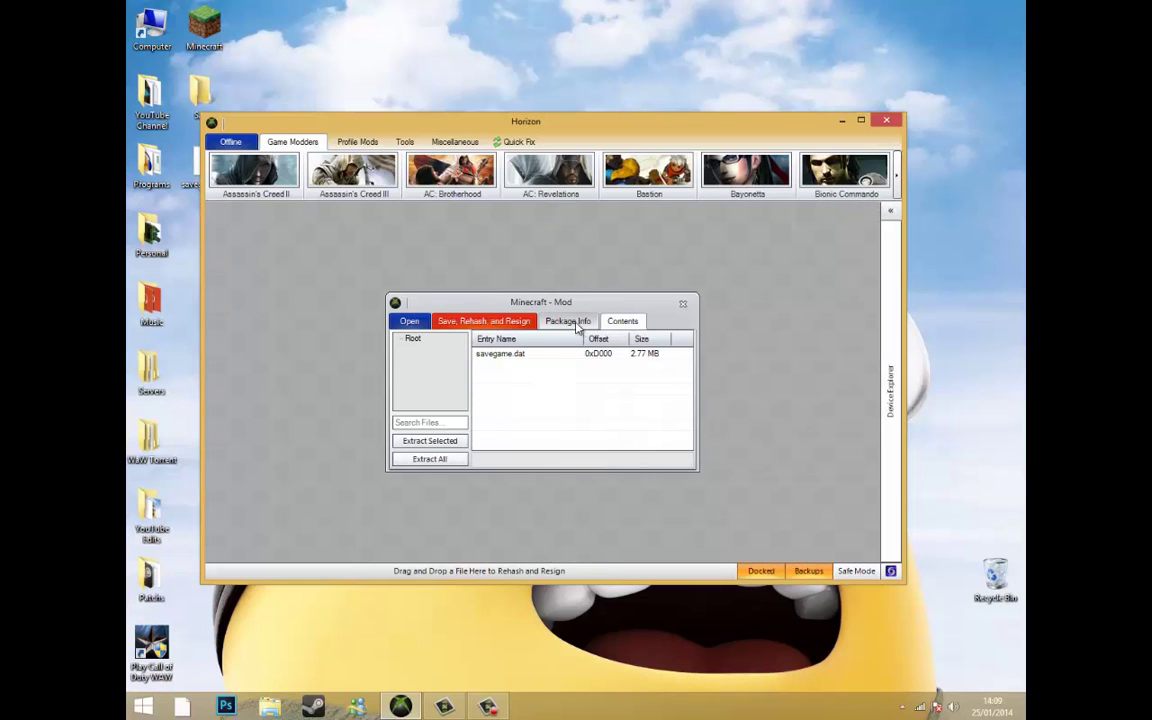
{"action": "left_click", "coordinate": [598, 358]}
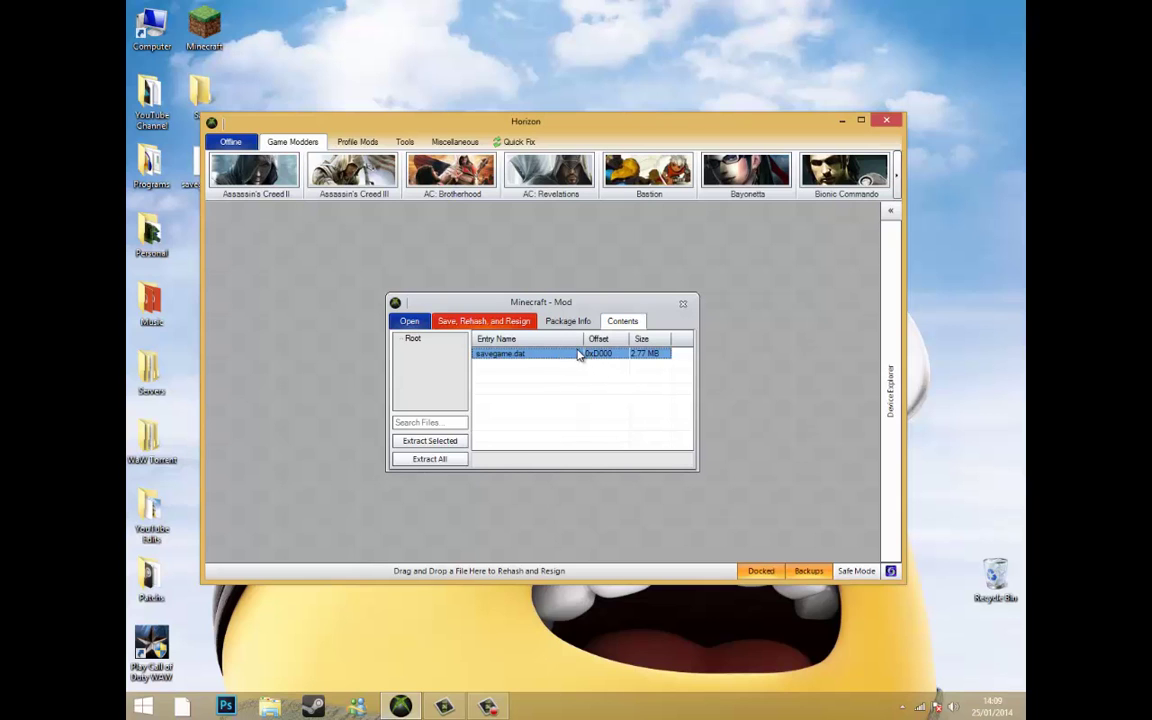
{"action": "right_click", "coordinate": [578, 355]}
{"action": "left_click", "coordinate": [606, 380]}
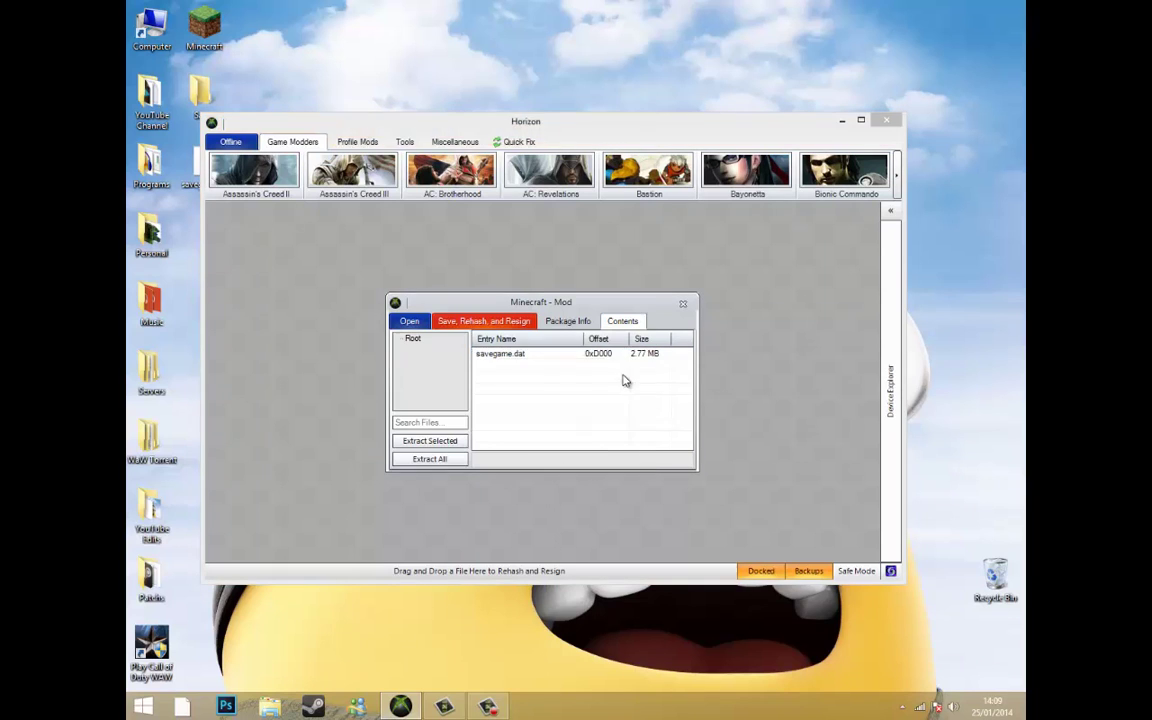
Save it over the Desktop's savegame.dat, confirm the replacement, and close Horizon.
{"action": "scroll", "coordinate": [447, 357], "scroll_direction": "down", "scroll_amount": 5}
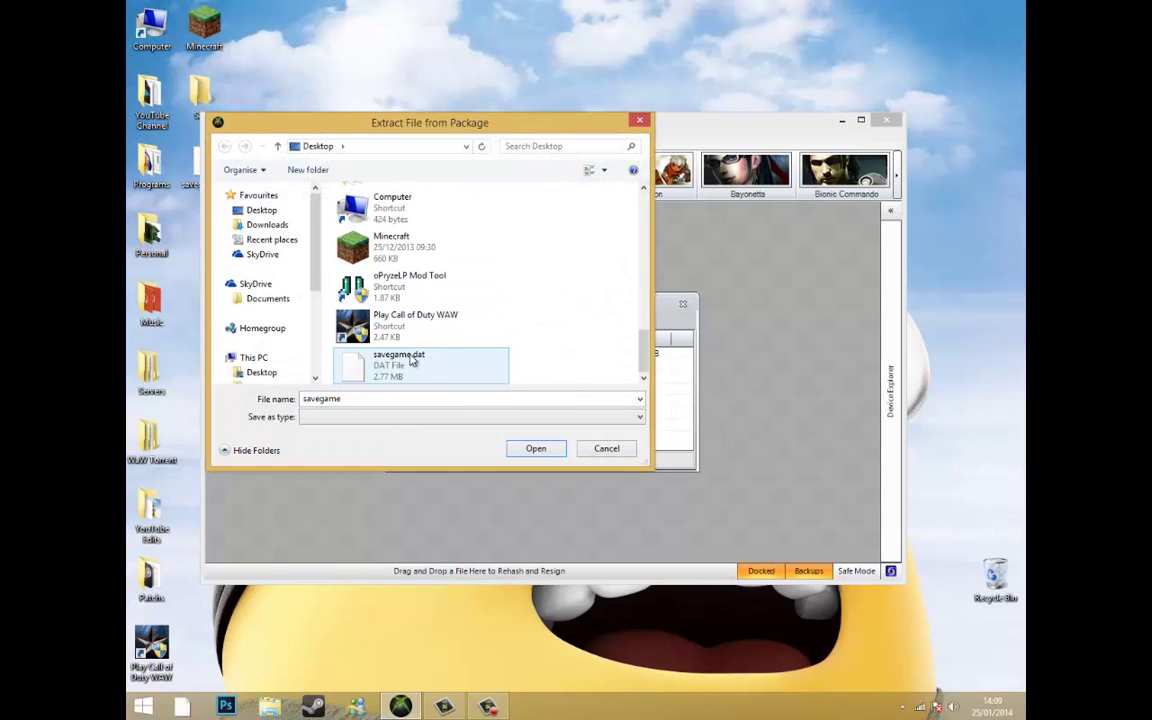
{"action": "left_click", "coordinate": [412, 362]}
{"action": "left_click", "coordinate": [536, 449]}
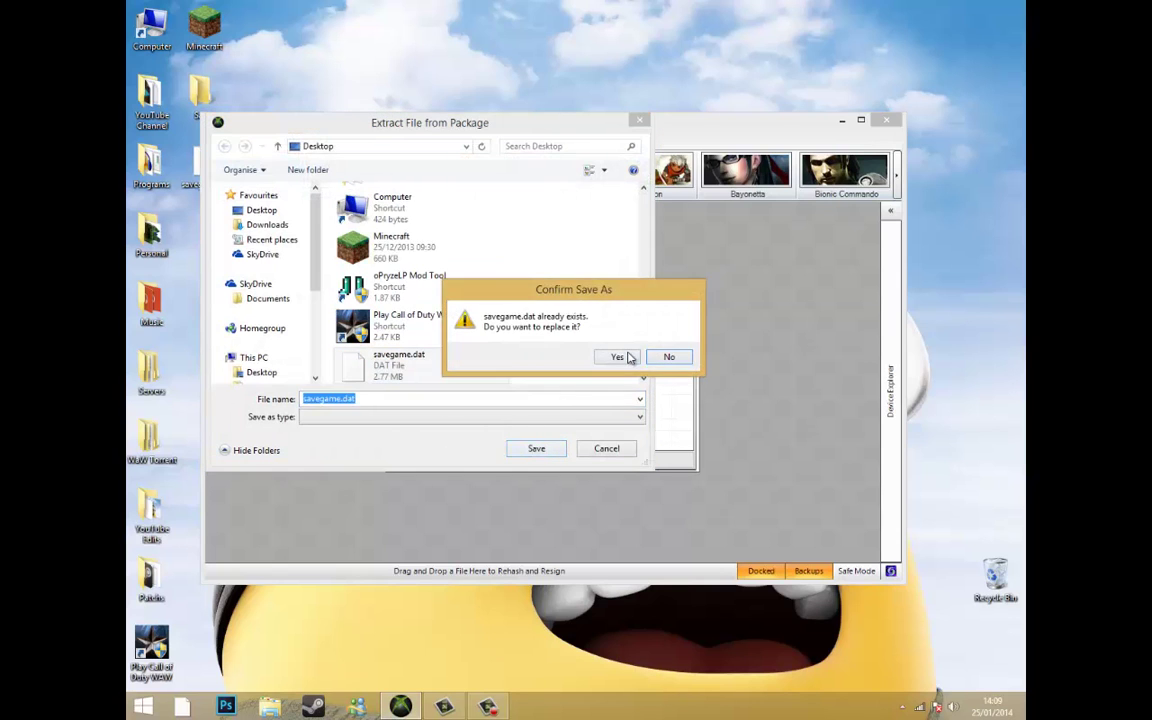
{"action": "left_click", "coordinate": [617, 356]}
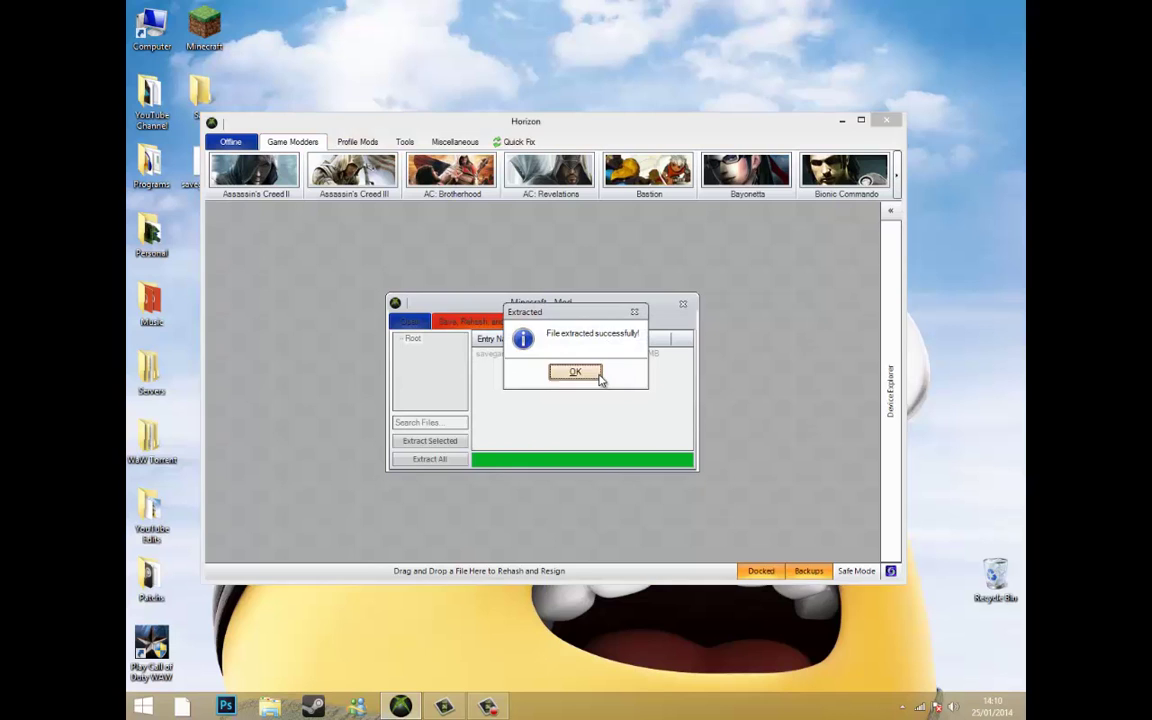
{"action": "left_click", "coordinate": [575, 370]}
{"action": "left_click", "coordinate": [886, 121]}
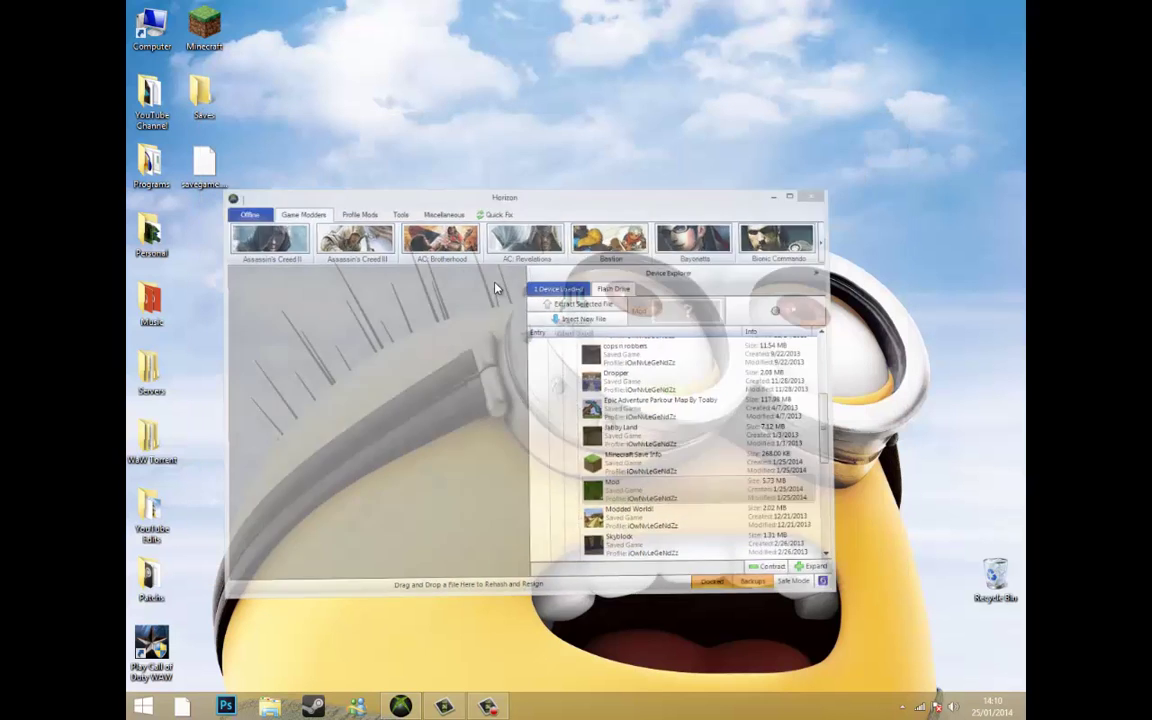
{"action": "mouse_move", "coordinate": [263, 253]}
{"action": "left_mouse_down"}
{"action": "mouse_move", "coordinate": [193, 141]}
{"action": "mouse_move", "coordinate": [130, 142]}
{"action": "left_mouse_up"}
{"action": "left_click", "coordinate": [505, 222]}
{"action": "left_click", "coordinate": [594, 333]}
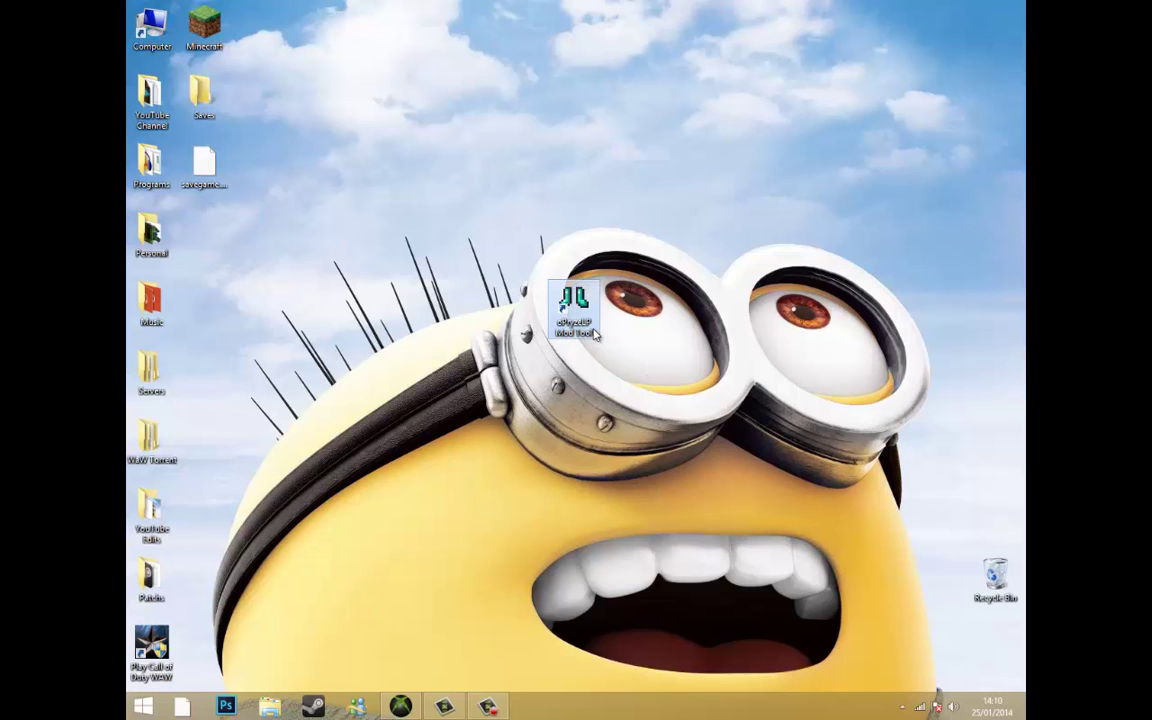
{"action": "right_click", "coordinate": [593, 332]}
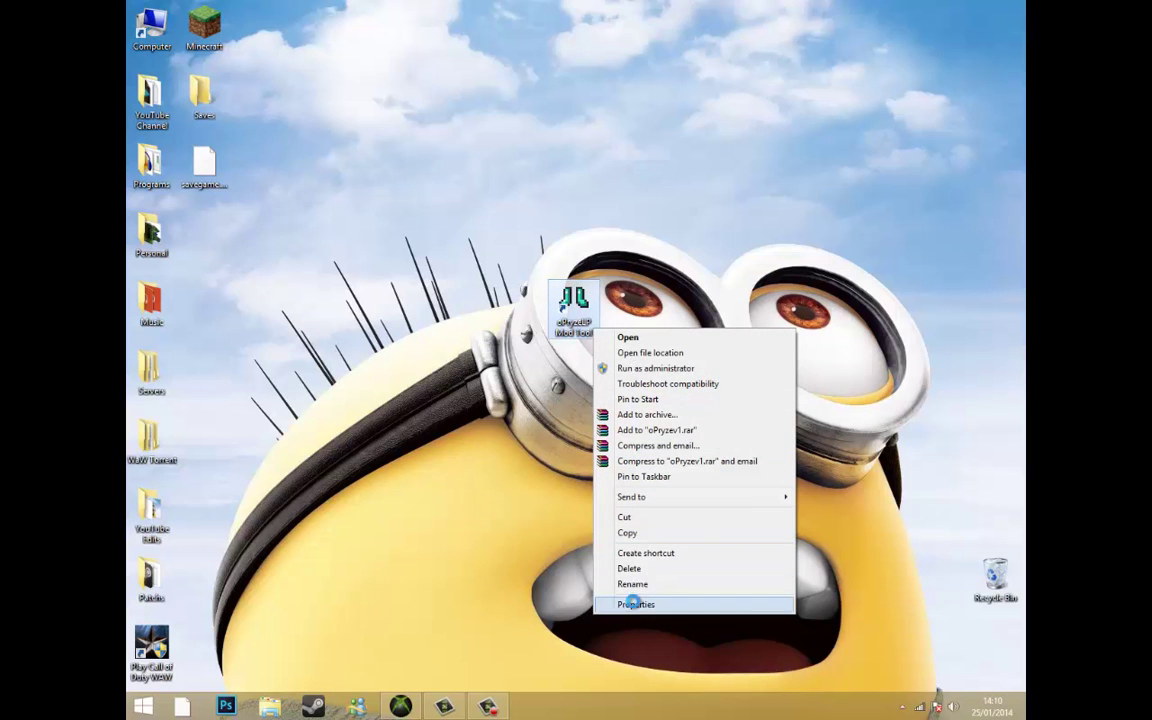
{"action": "left_click", "coordinate": [628, 604]}
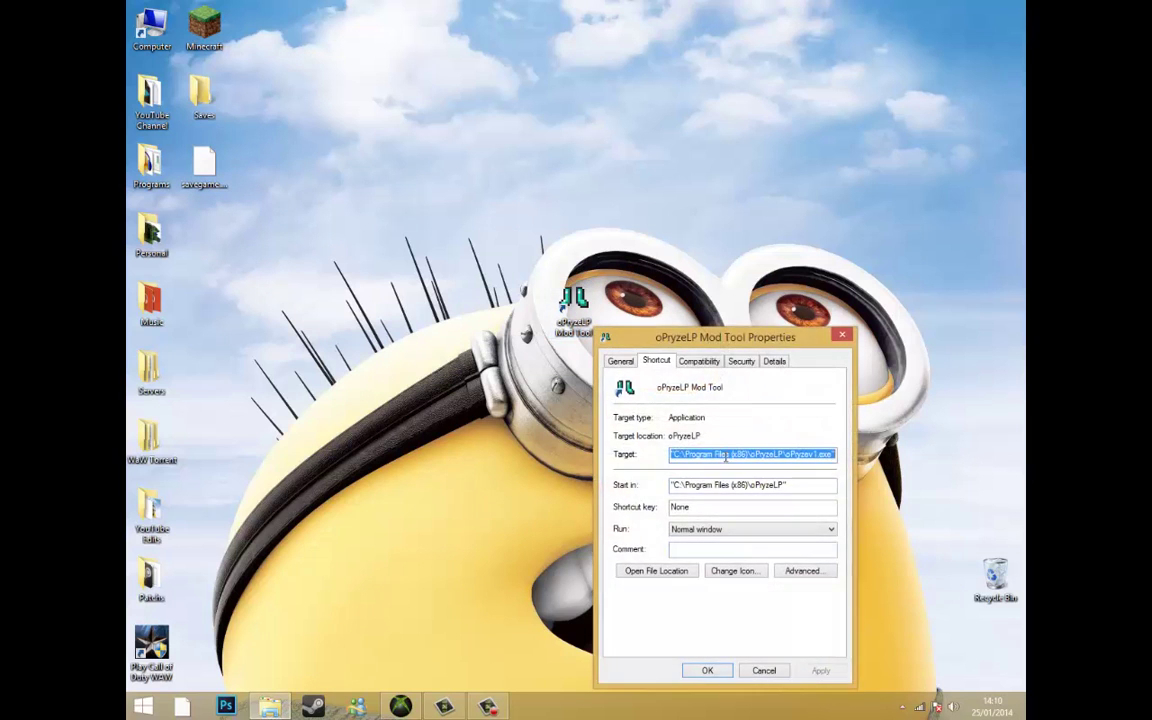
{"action": "left_click", "coordinate": [706, 362]}
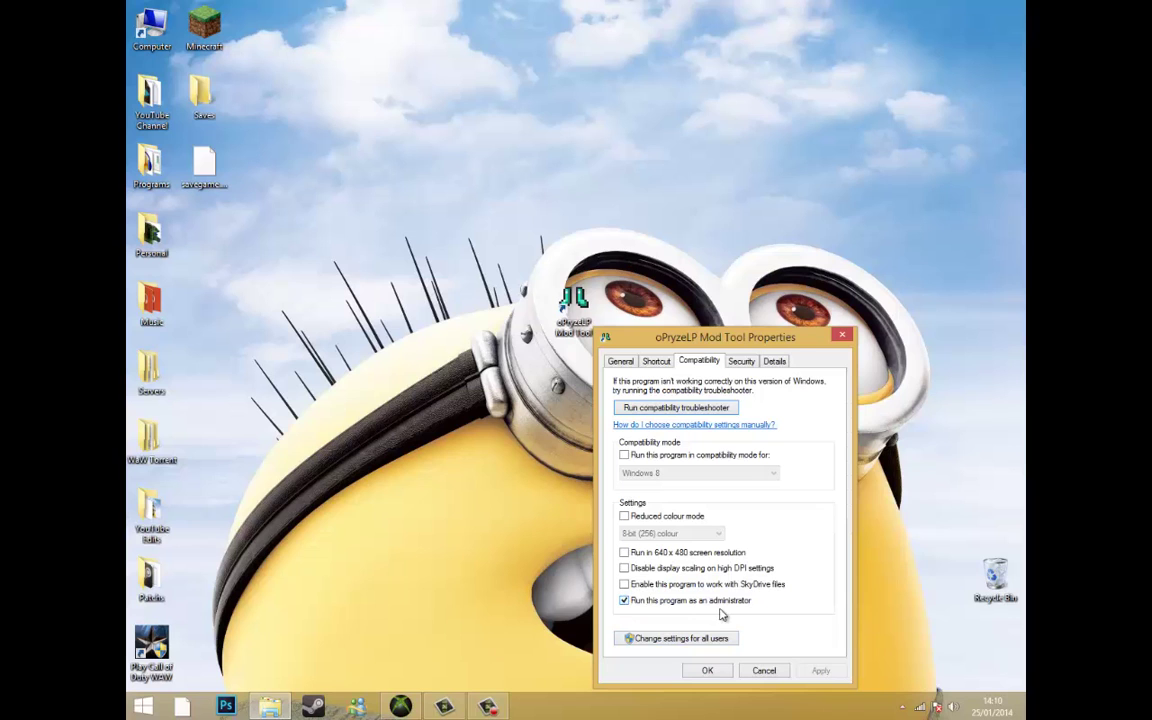
{"action": "left_click", "coordinate": [707, 670]}
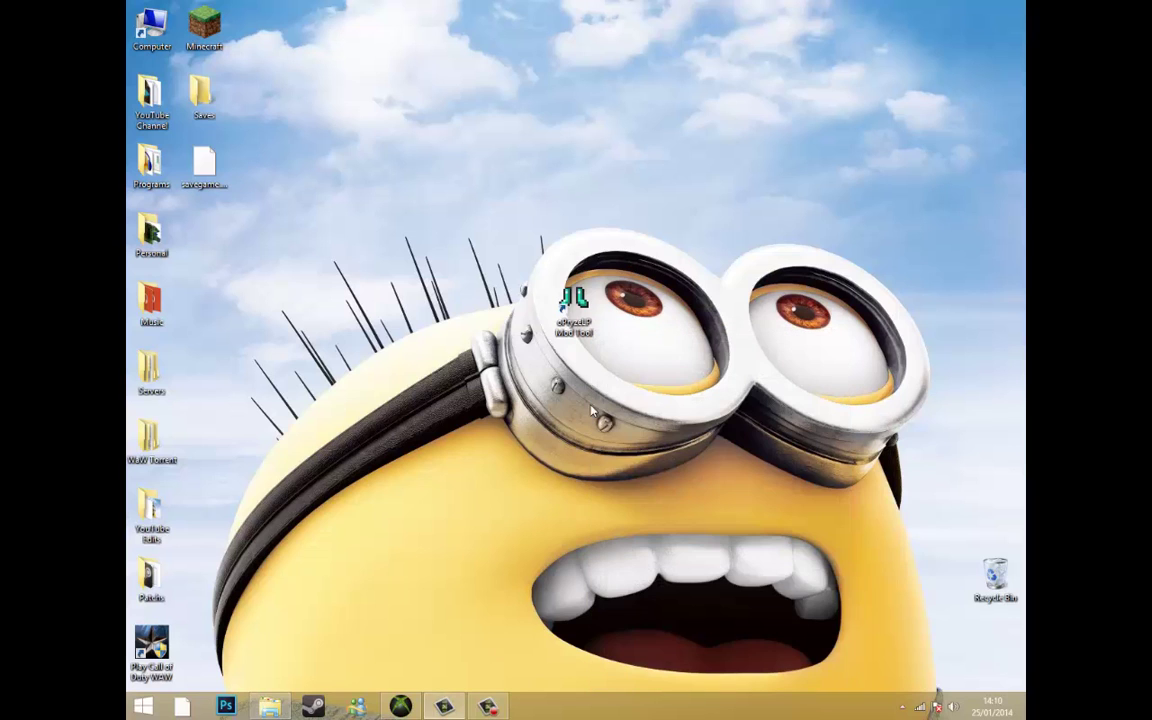
Launch the MC360 Mod Tool from its desktop shortcut and move its window up.
{"action": "right_click", "coordinate": [579, 328]}
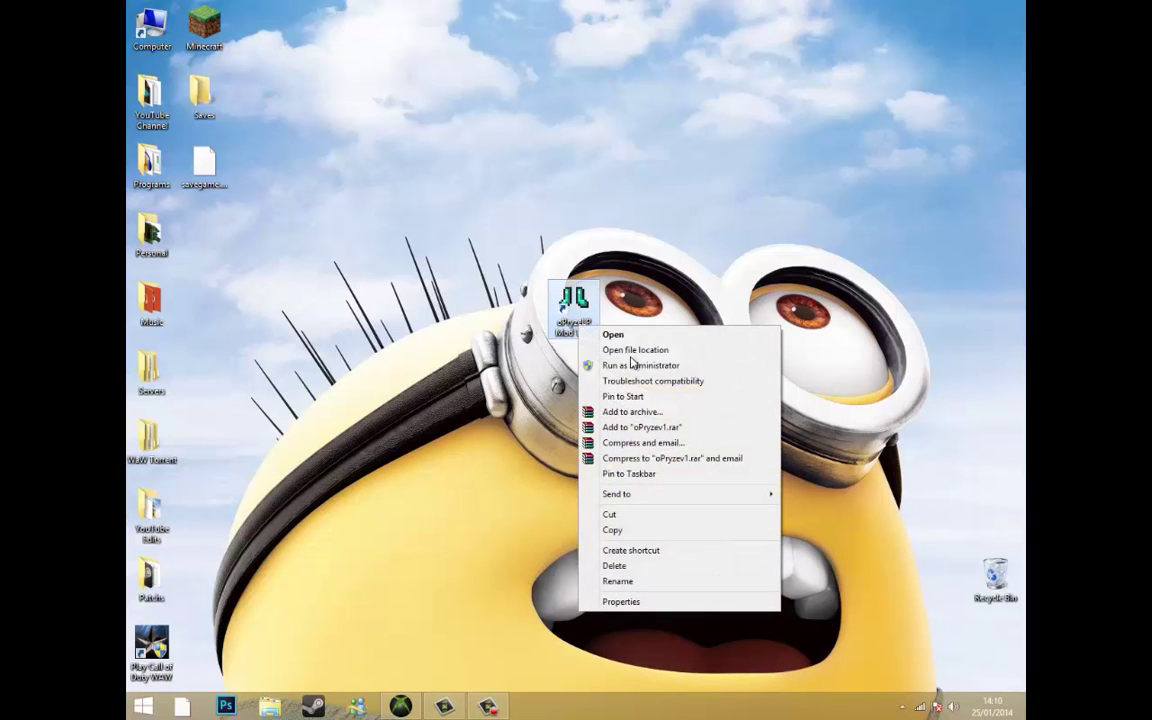
{"action": "left_click", "coordinate": [648, 384]}
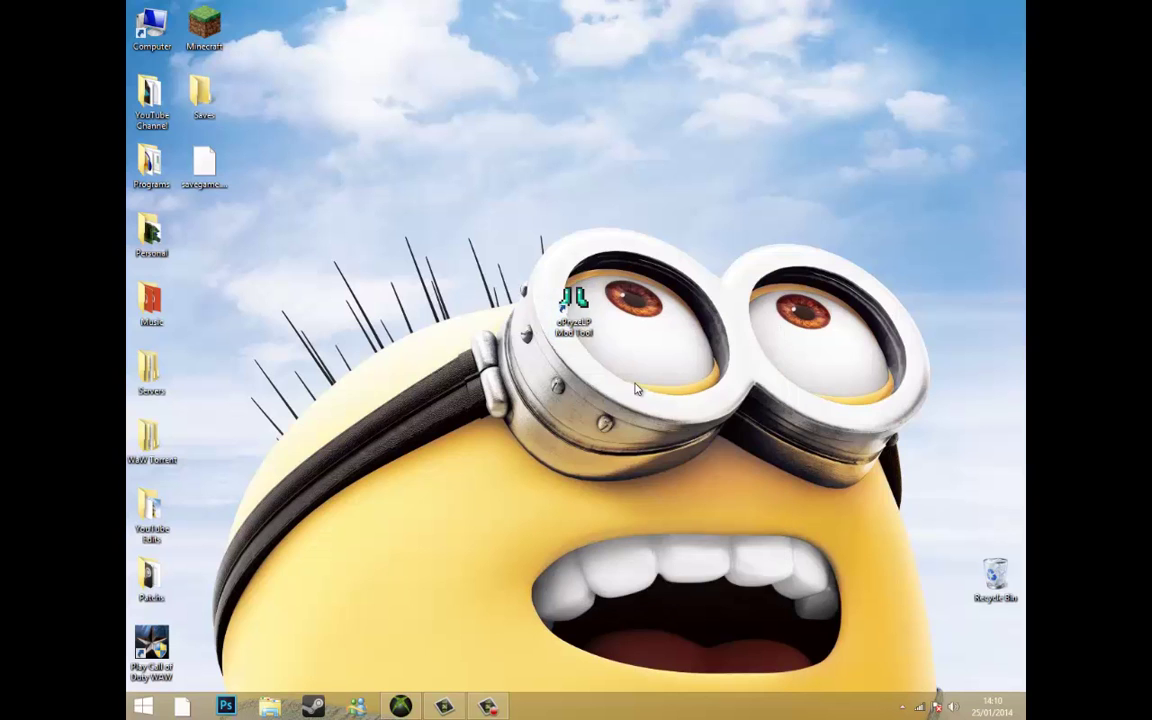
{"action": "double_click", "coordinate": [592, 332]}
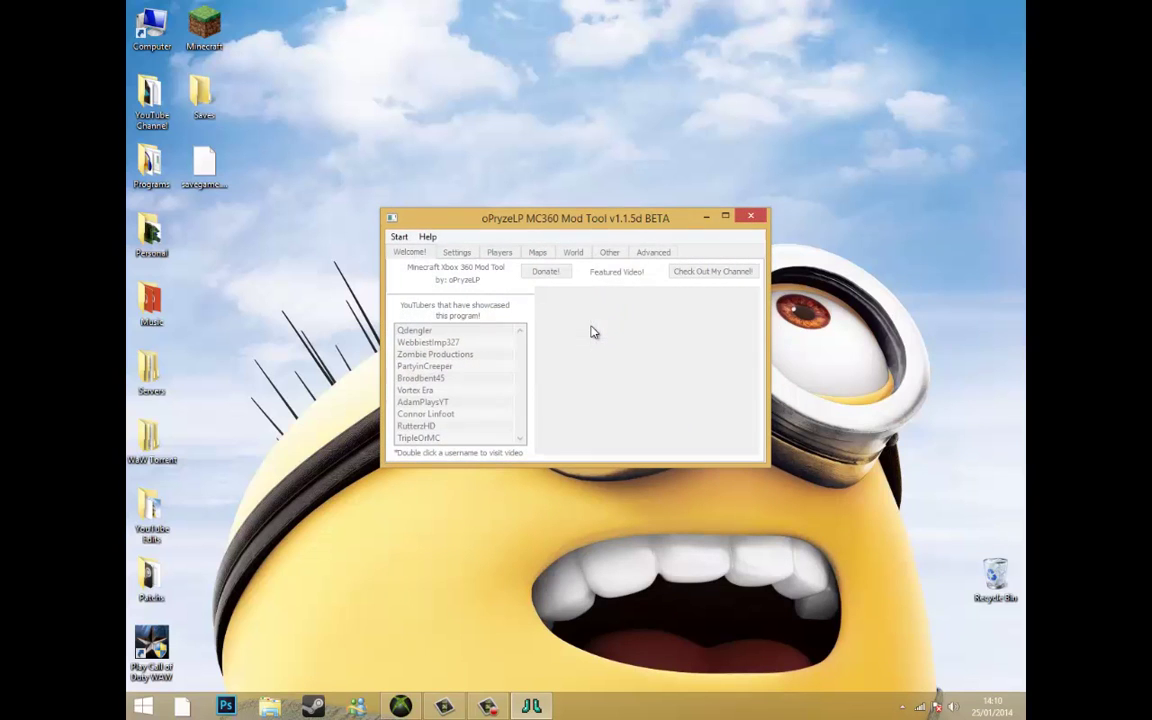
{"action": "mouse_move", "coordinate": [529, 212]}
{"action": "left_mouse_down"}
{"action": "mouse_move", "coordinate": [656, 144]}
{"action": "mouse_move", "coordinate": [592, 170]}
{"action": "mouse_move", "coordinate": [603, 207]}
{"action": "left_mouse_up"}
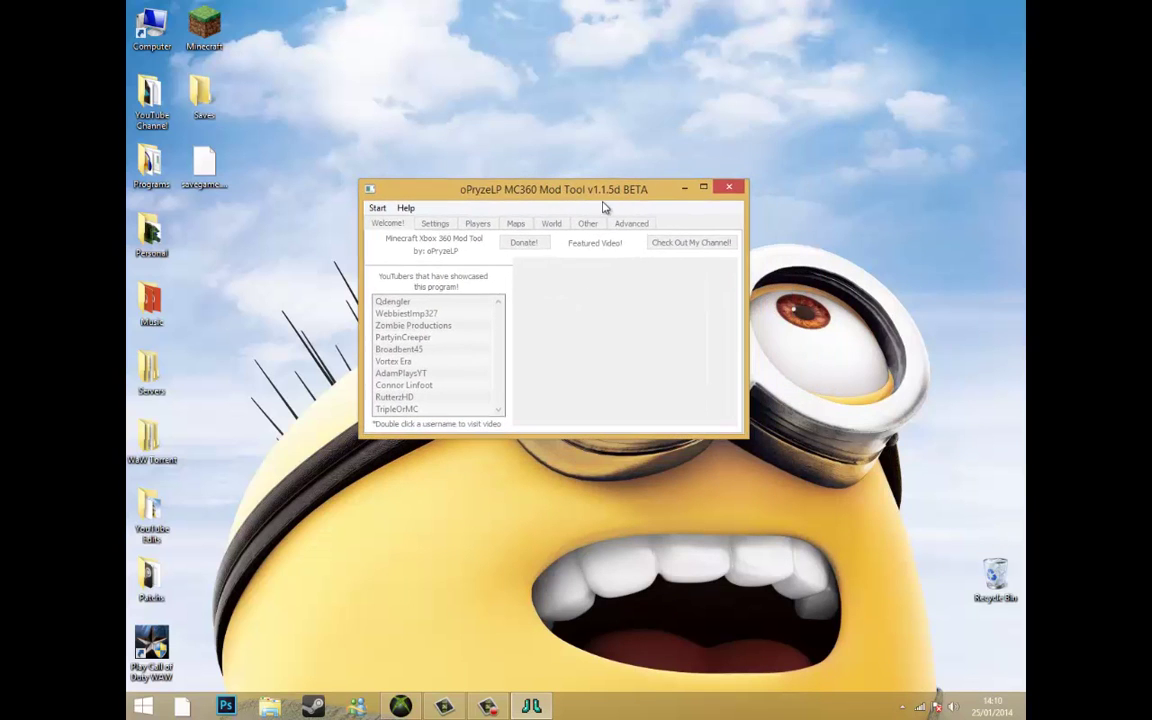
Open the desktop savegame.dat through Start > Open savegame.dat.
{"action": "left_click", "coordinate": [378, 208]}
{"action": "left_click", "coordinate": [378, 208]}
{"action": "left_click", "coordinate": [380, 209]}
{"action": "left_click", "coordinate": [393, 224]}
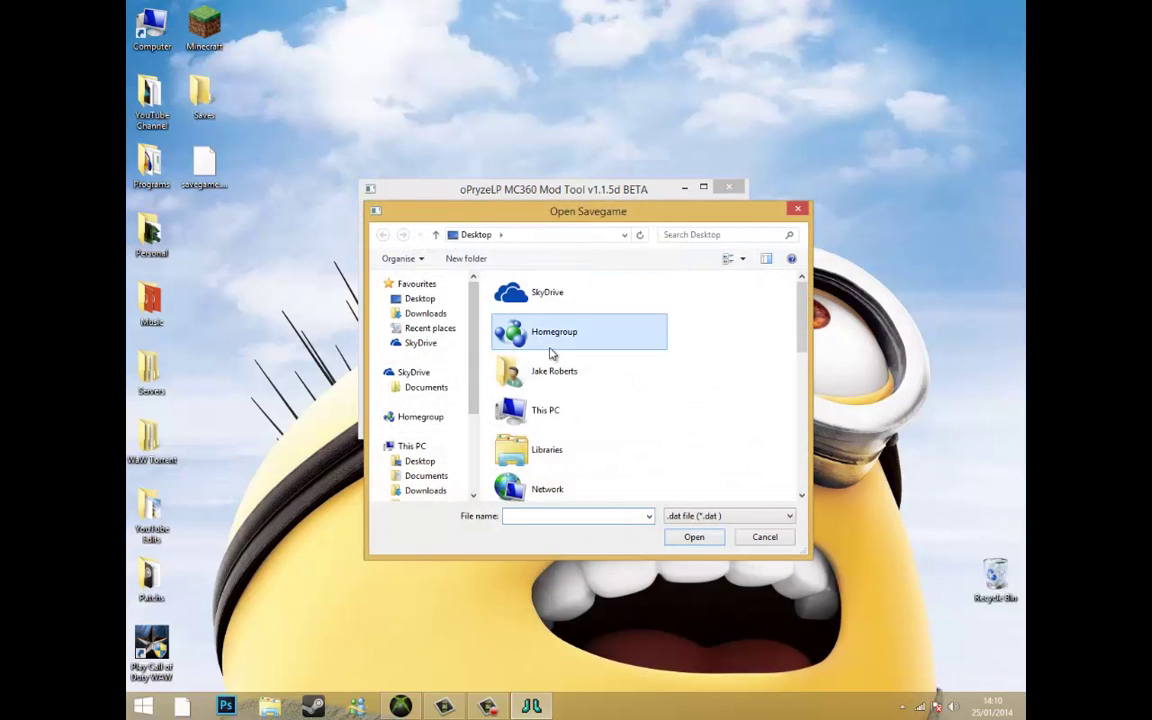
{"action": "scroll", "coordinate": [563, 446], "scroll_direction": "down", "scroll_amount": 5}
{"action": "left_click", "coordinate": [582, 482]}
{"action": "left_click", "coordinate": [697, 537]}
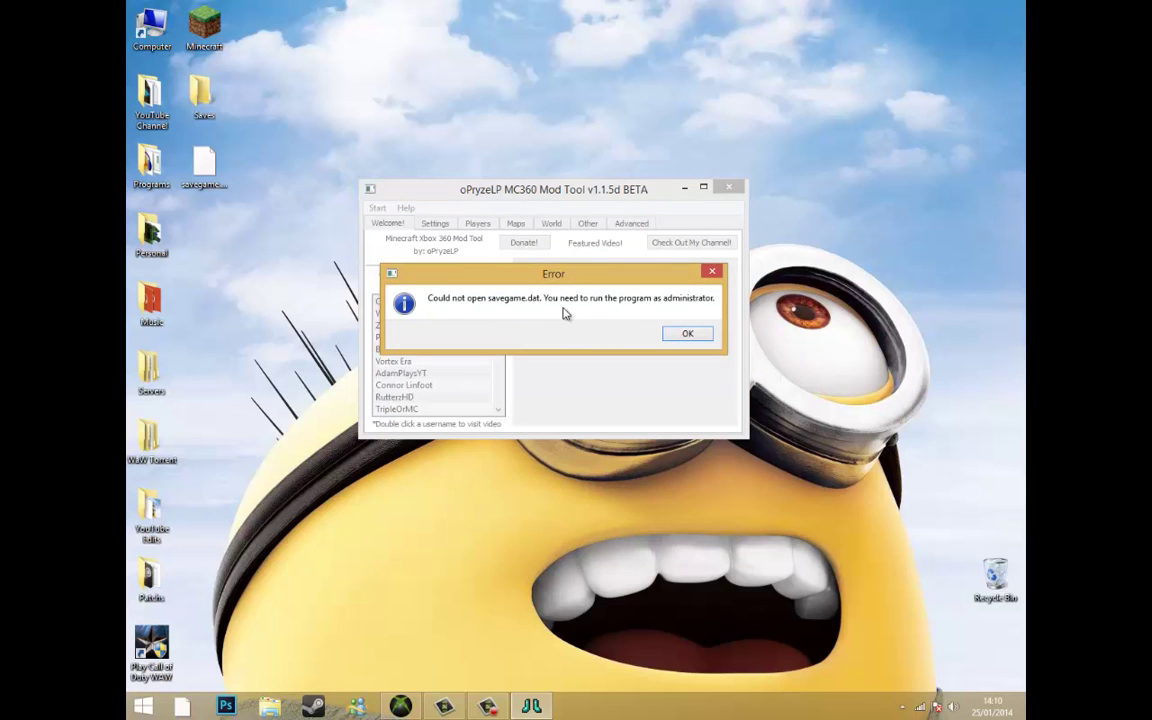
Dismiss the administrator rights error and browse the Settings, Players and Maps sections.
{"action": "left_click", "coordinate": [686, 336]}
{"action": "left_click", "coordinate": [436, 224]}
{"action": "left_click", "coordinate": [478, 223]}
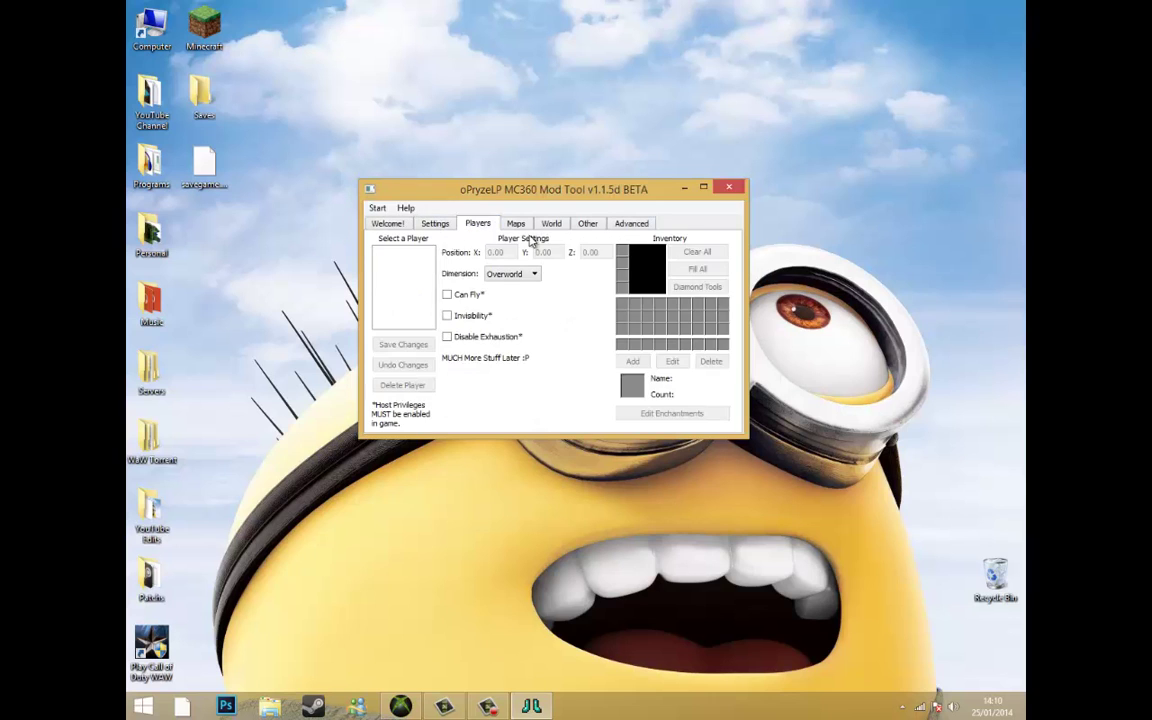
{"action": "left_click", "coordinate": [515, 223]}
{"action": "key", "text": "Right"}
{"action": "key", "text": "Right"}
{"action": "left_click", "coordinate": [515, 223]}
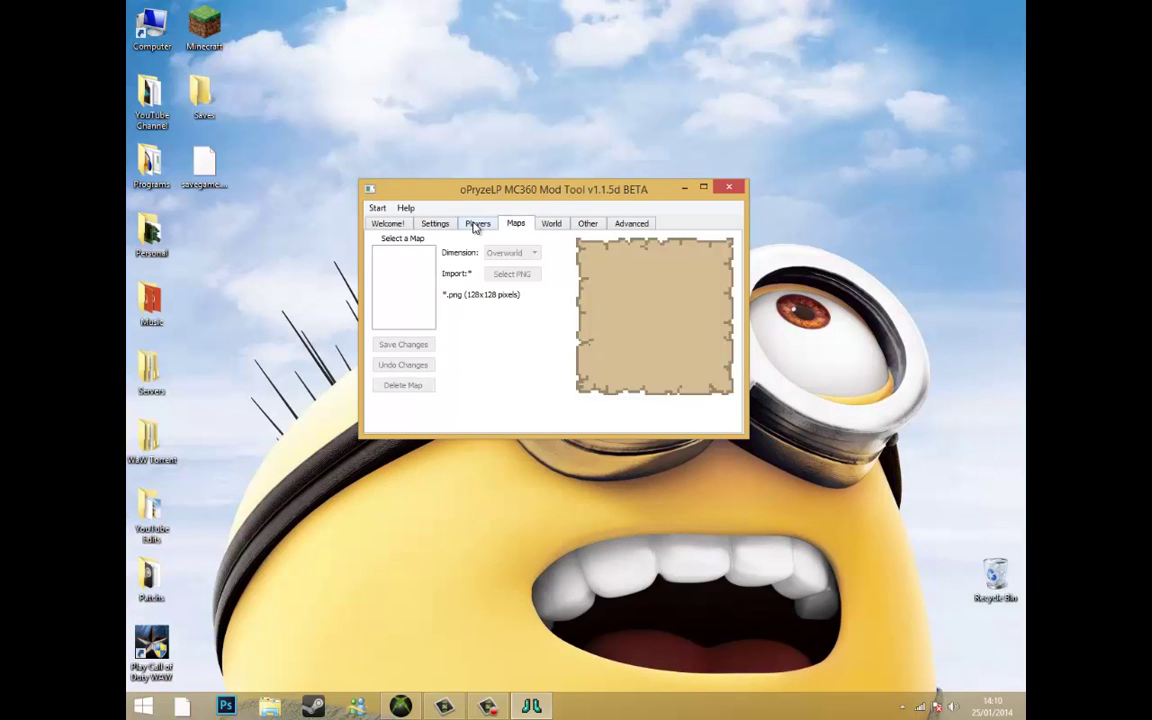
{"action": "left_click", "coordinate": [435, 224]}
{"action": "left_click", "coordinate": [400, 224]}
{"action": "left_click", "coordinate": [432, 224]}
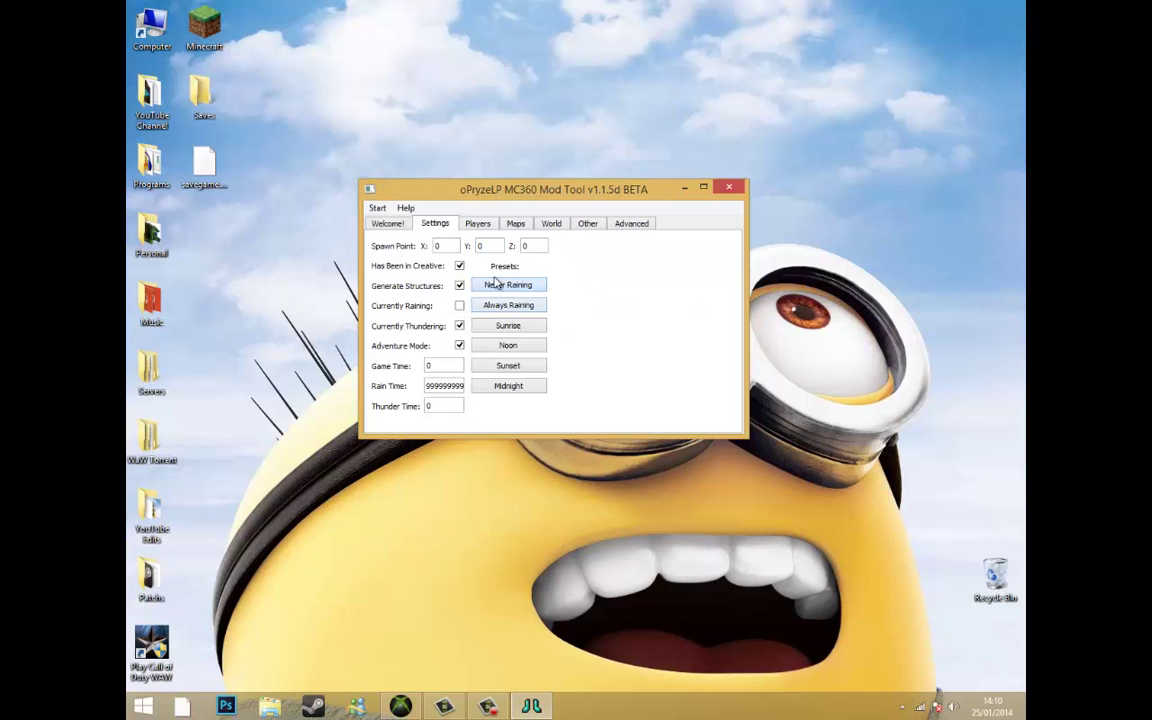
{"action": "left_click", "coordinate": [477, 223]}
Check the Mob Spawner and Advanced sections, then select Overworld on the World page.
{"action": "left_click", "coordinate": [588, 225]}
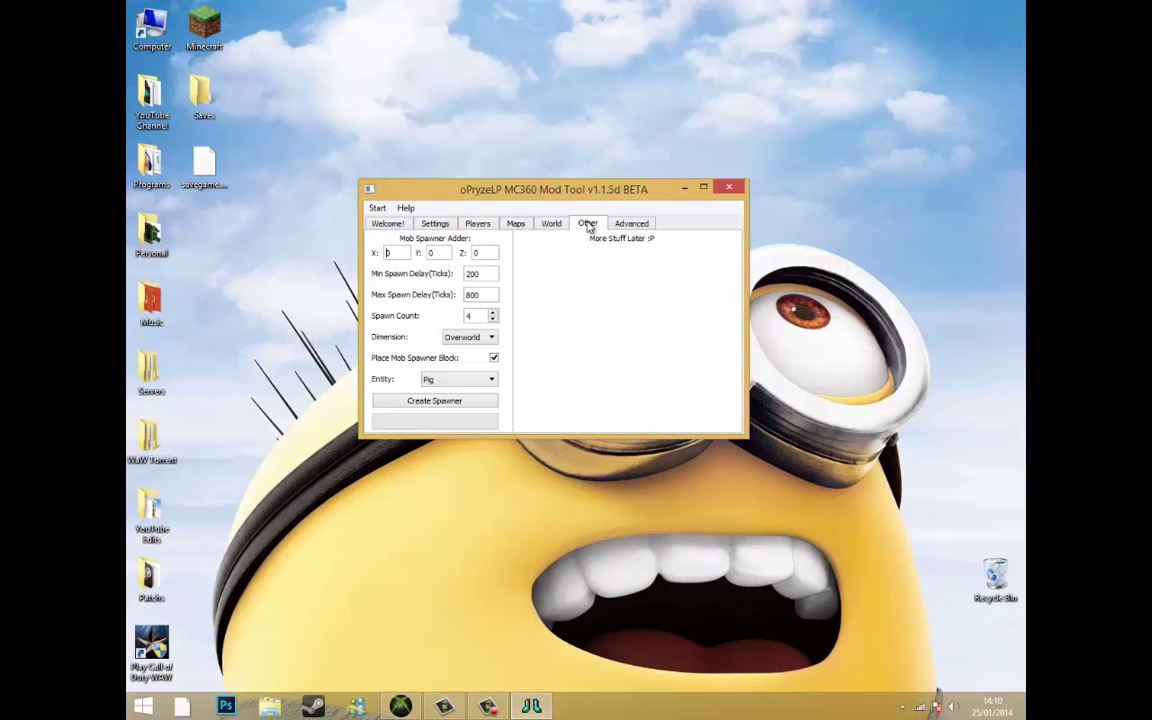
{"action": "left_click", "coordinate": [636, 228]}
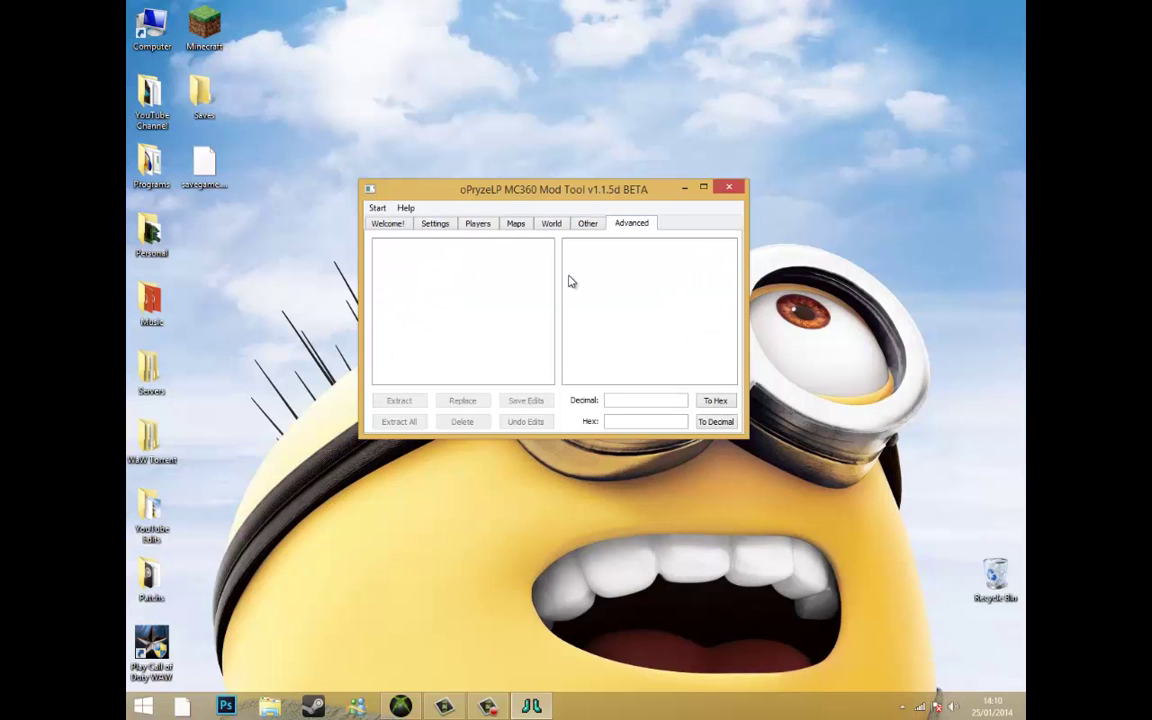
{"action": "left_click", "coordinate": [589, 226]}
{"action": "left_click", "coordinate": [553, 225]}
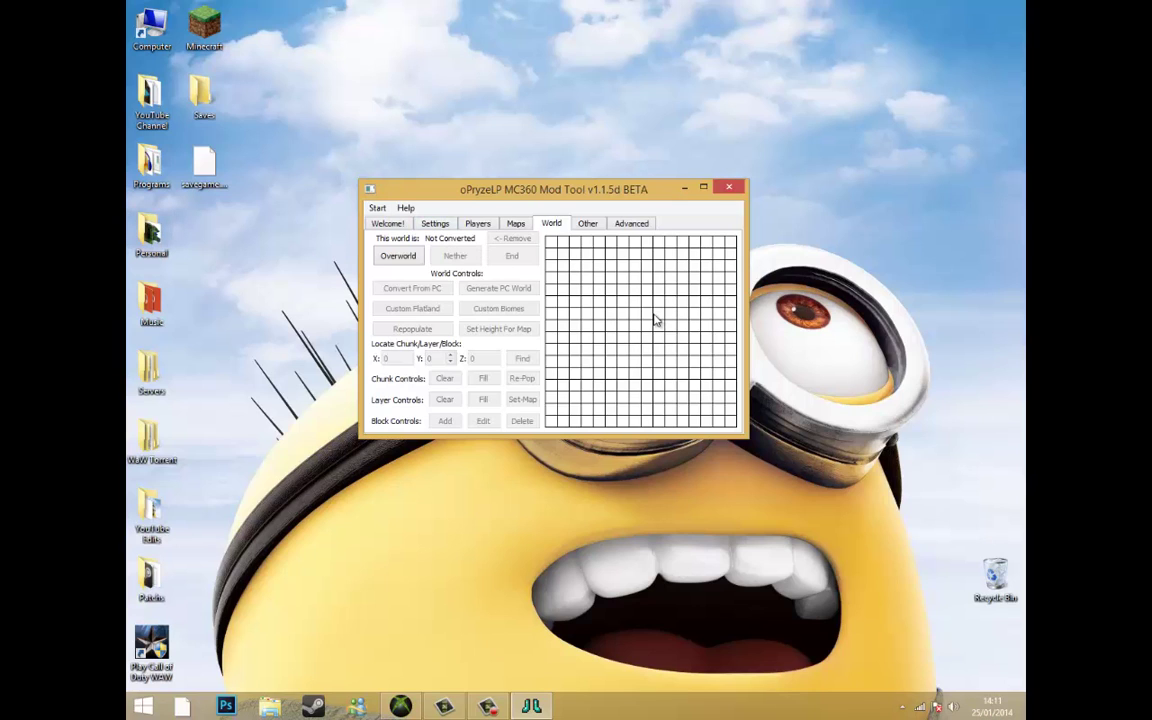
{"action": "left_click", "coordinate": [413, 257]}
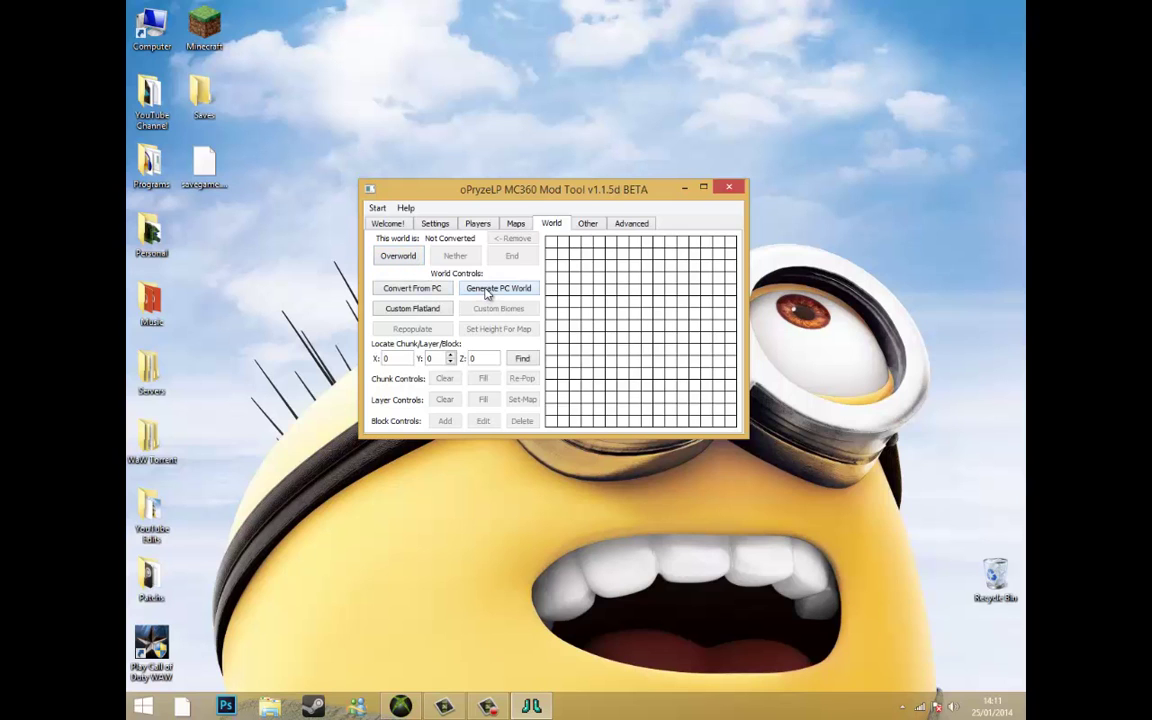
Start Generate PC World and go to %appdata% in the folder browser.
{"action": "left_click", "coordinate": [487, 290]}
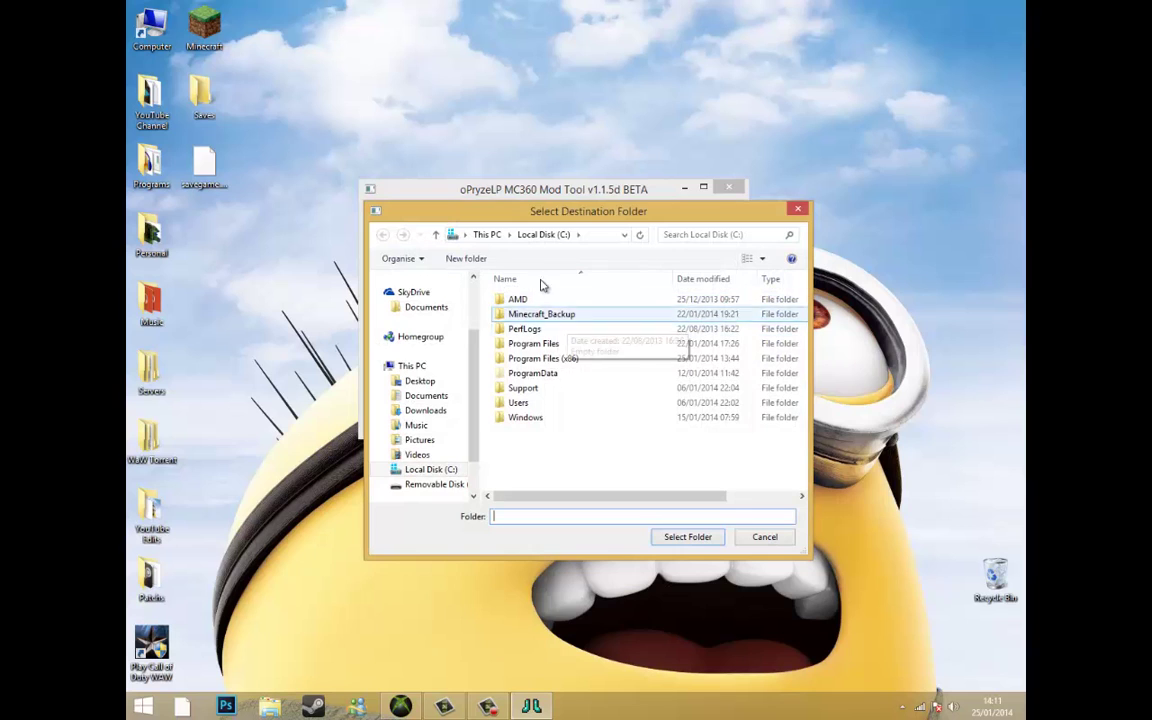
{"action": "left_click", "coordinate": [577, 234]}
{"action": "left_click", "coordinate": [600, 236]}
{"action": "type", "text": "%appdata%"}
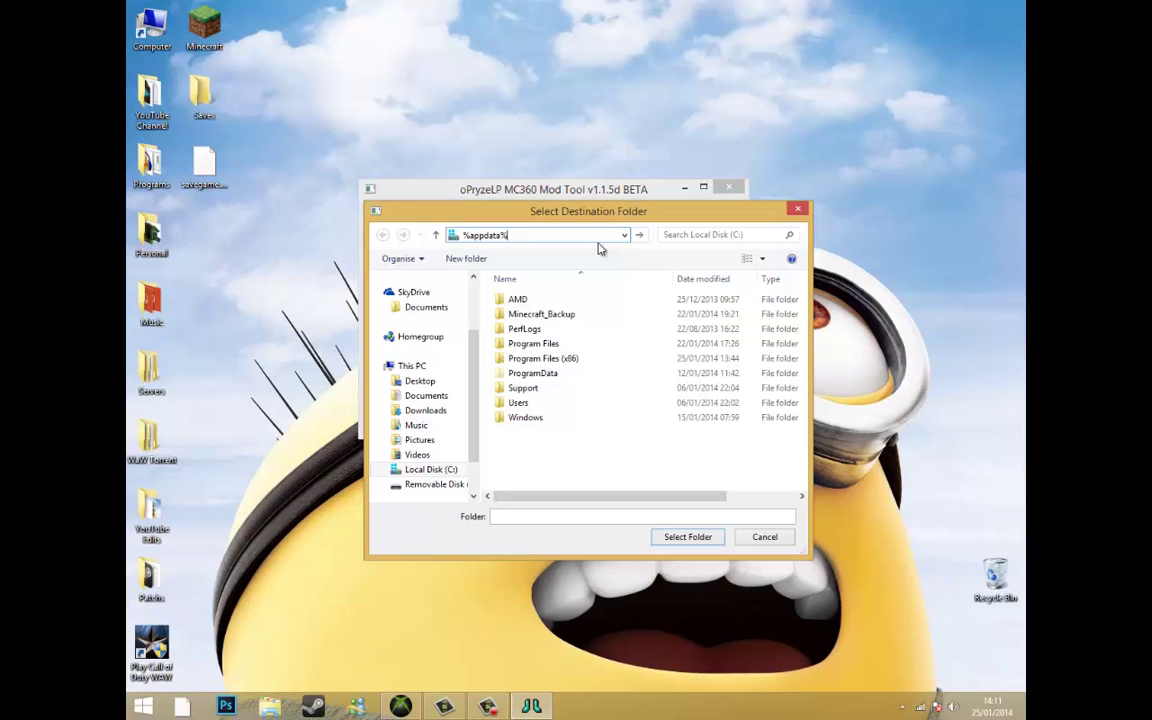
{"action": "key", "text": "Return"}
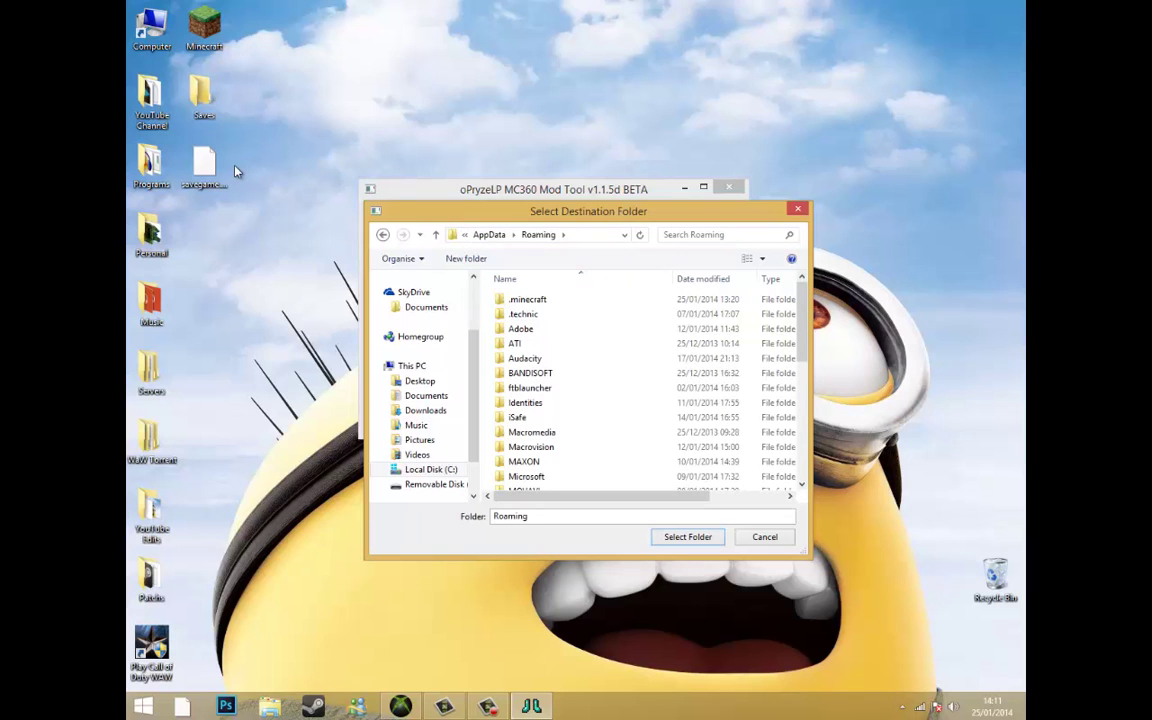
Open .minecraft > saves and select New World as the destination folder.
{"action": "left_click", "coordinate": [573, 303]}
{"action": "double_click", "coordinate": [573, 303]}
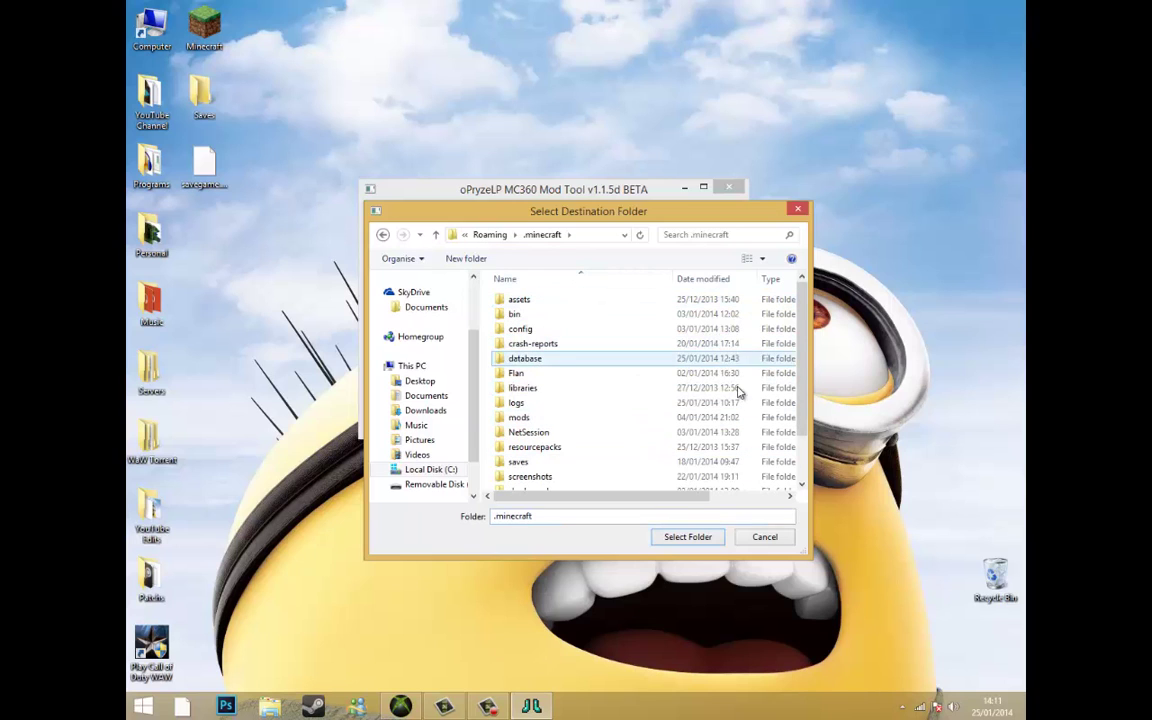
{"action": "scroll", "coordinate": [675, 393], "scroll_direction": "down", "scroll_amount": 1}
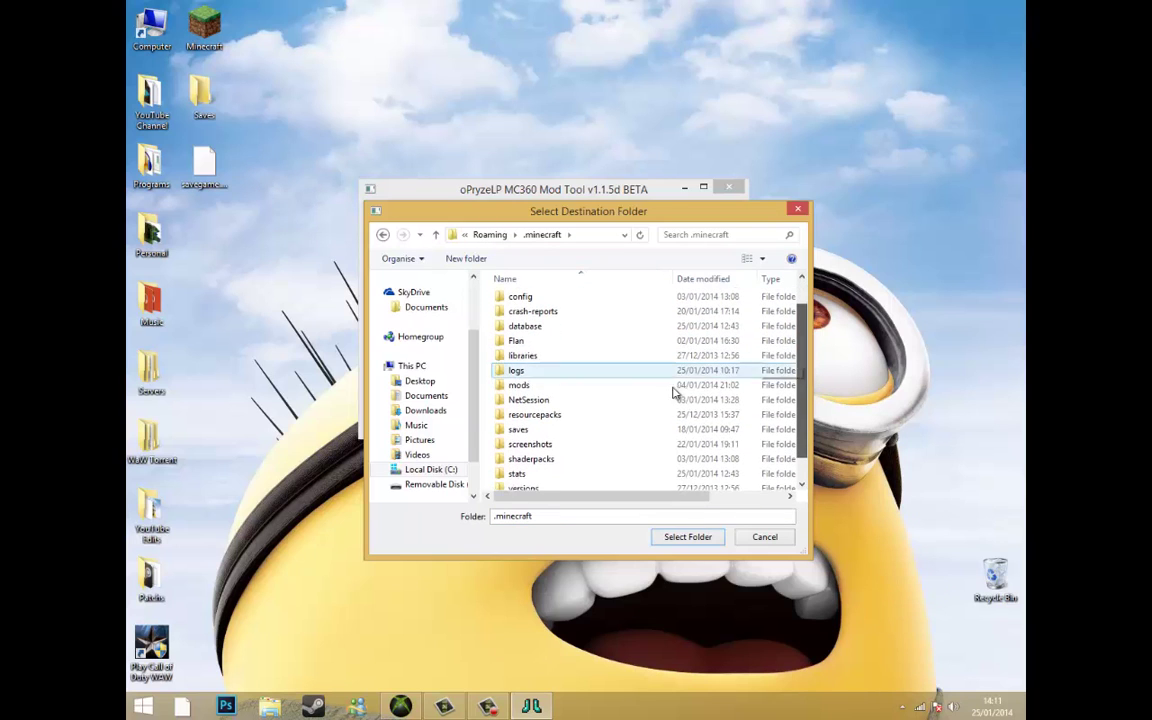
{"action": "left_click", "coordinate": [624, 433]}
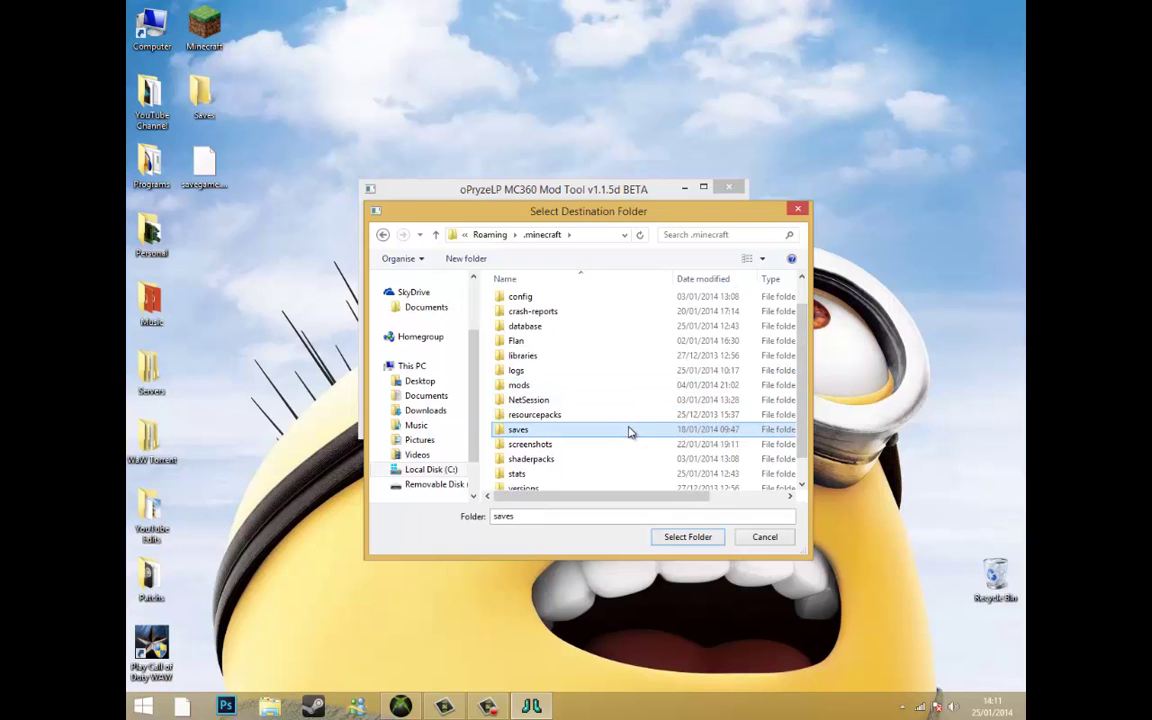
{"action": "double_click", "coordinate": [620, 432]}
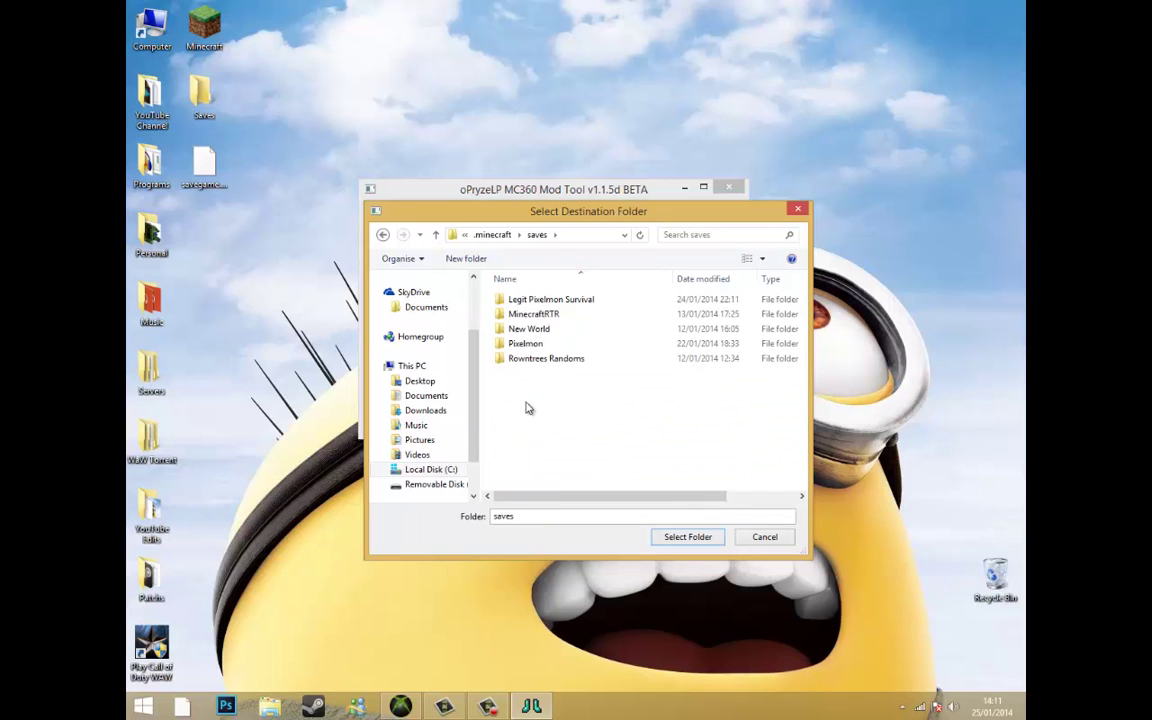
{"action": "left_click", "coordinate": [553, 360]}
{"action": "left_click", "coordinate": [547, 341]}
{"action": "left_click", "coordinate": [529, 328]}
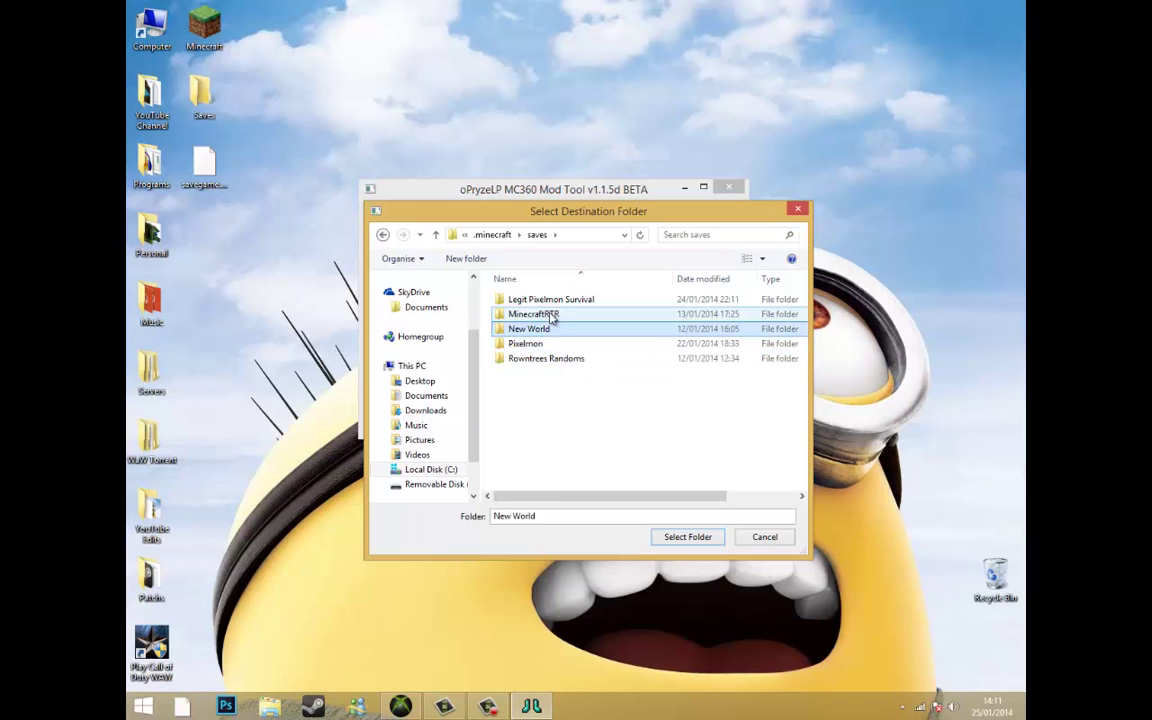
{"action": "left_click", "coordinate": [550, 299]}
{"action": "left_click", "coordinate": [530, 328]}
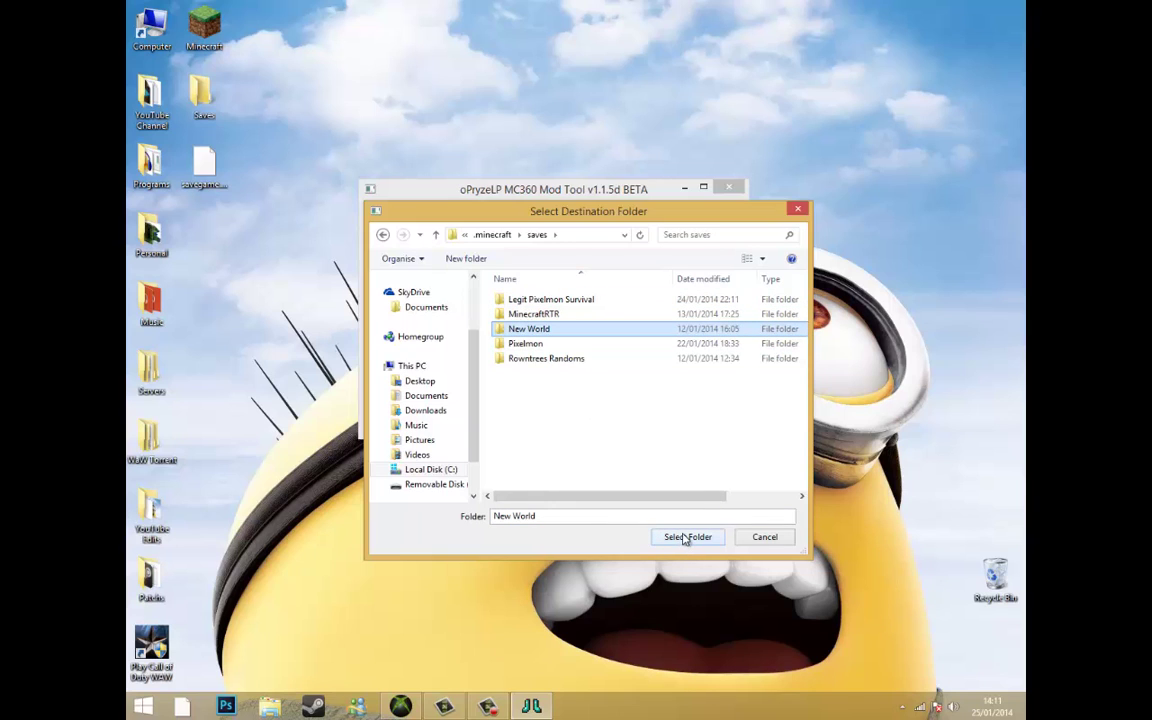
Cancel the Select Destination Folder dialog and reposition the Mod Tool window.
{"action": "left_click", "coordinate": [760, 536]}
{"action": "left_click_drag", "start_coordinate": [626, 177], "coordinate": [627, 117]}
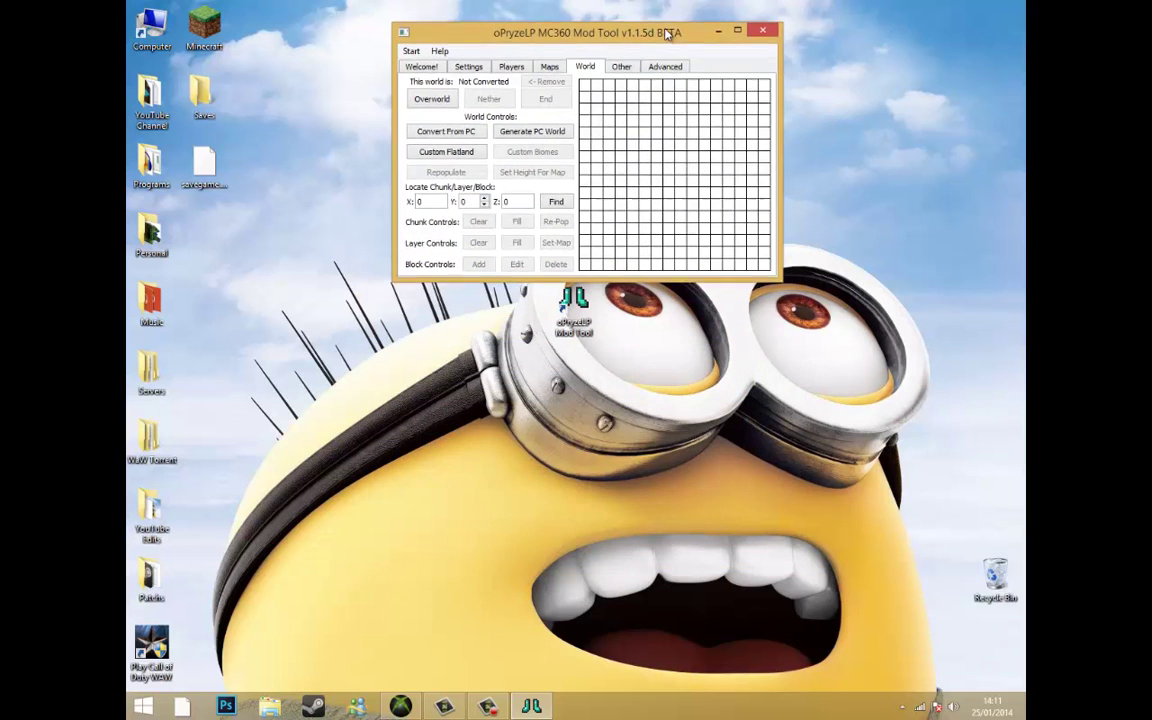
{"action": "mouse_move", "coordinate": [666, 33]}
{"action": "left_mouse_down"}
{"action": "mouse_move", "coordinate": [665, 20]}
{"action": "mouse_move", "coordinate": [666, 187]}
{"action": "mouse_move", "coordinate": [654, 189]}
{"action": "left_mouse_up"}
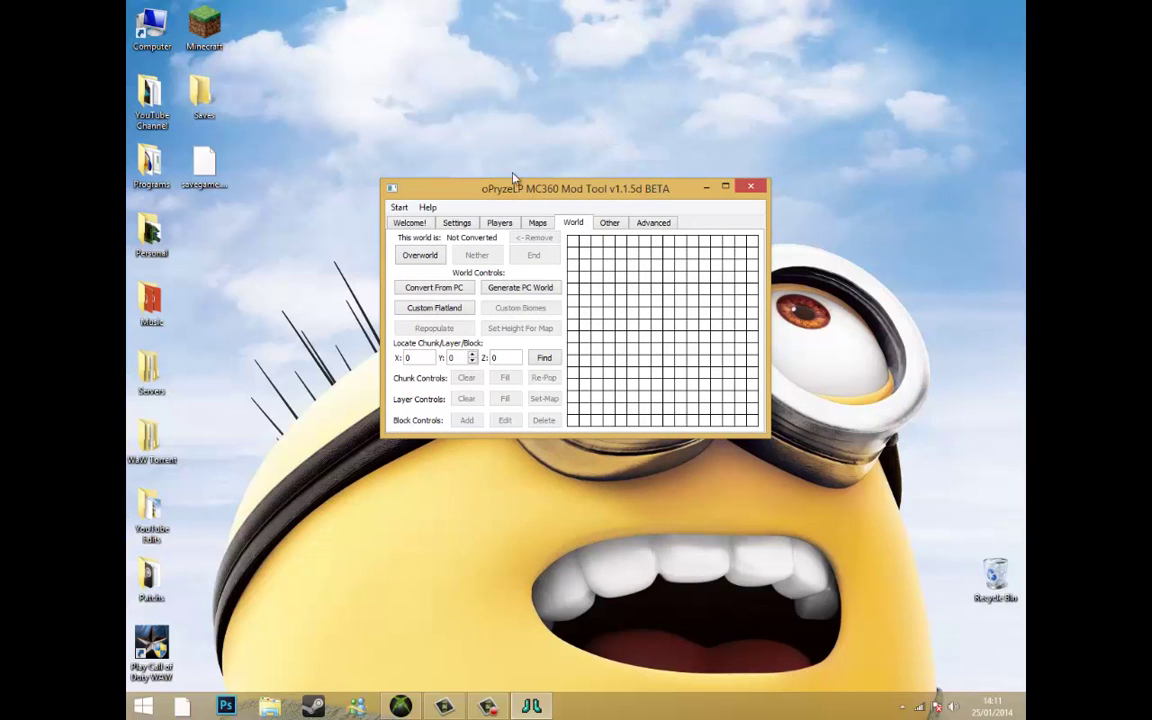
{"action": "mouse_move", "coordinate": [338, 94]}
{"action": "left_mouse_down"}
{"action": "mouse_move", "coordinate": [676, 353]}
{"action": "mouse_move", "coordinate": [870, 530]}
{"action": "mouse_move", "coordinate": [836, 526]}
{"action": "left_mouse_up"}
{"action": "mouse_move", "coordinate": [626, 189]}
{"action": "left_mouse_down"}
{"action": "mouse_move", "coordinate": [651, 20]}
{"action": "mouse_move", "coordinate": [660, 332]}
{"action": "mouse_move", "coordinate": [660, 214]}
{"action": "left_mouse_up"}
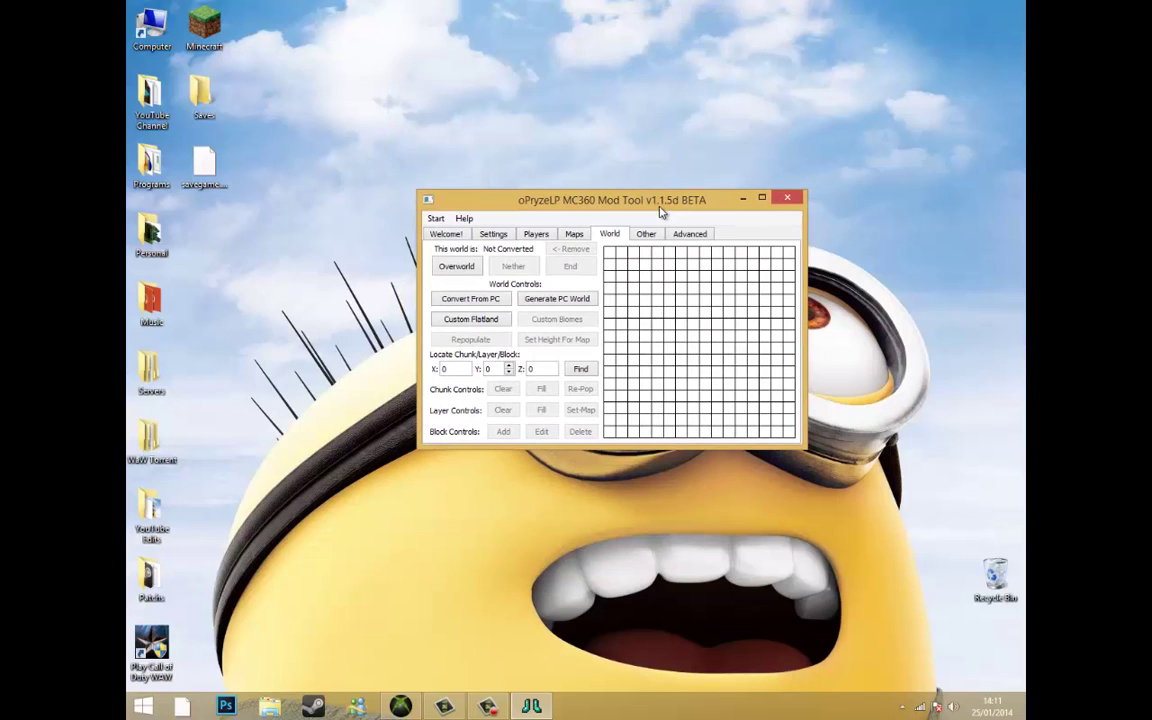